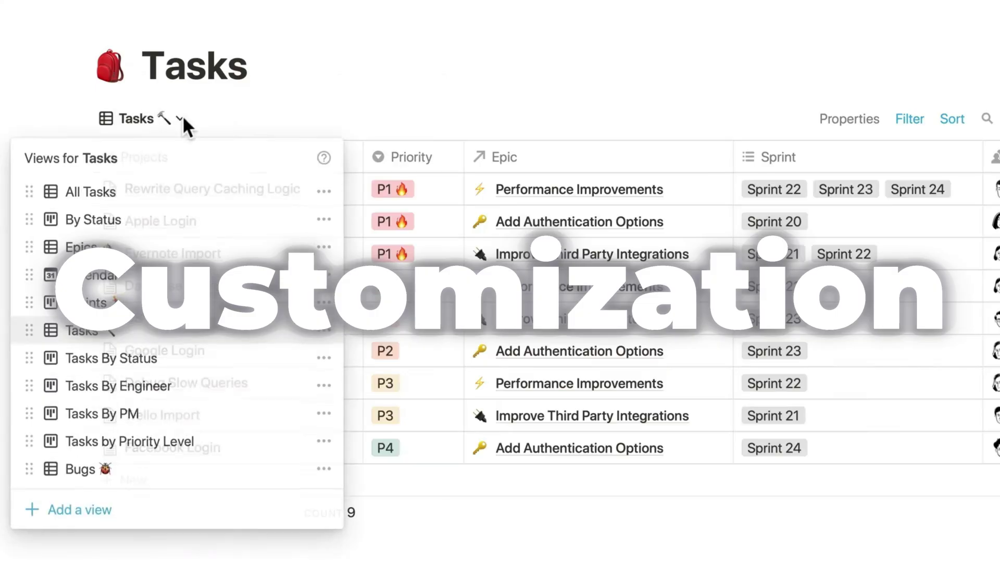
Switch Tasks to Calendar, then the By Status board, and move Apple Login into Complete
{"action": "left_click", "coordinate": [161, 276]}
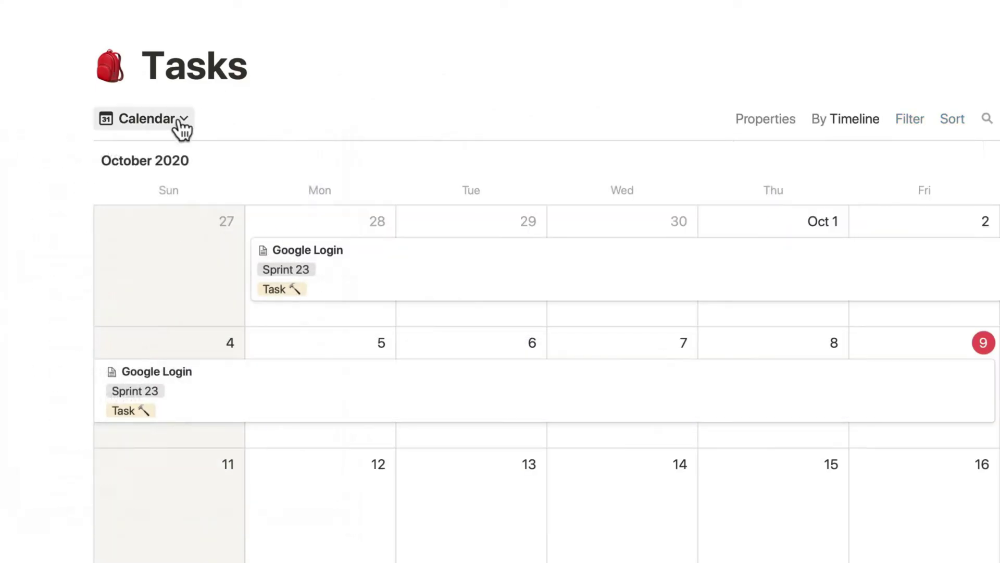
{"action": "left_click", "coordinate": [181, 119]}
{"action": "left_click", "coordinate": [143, 219]}
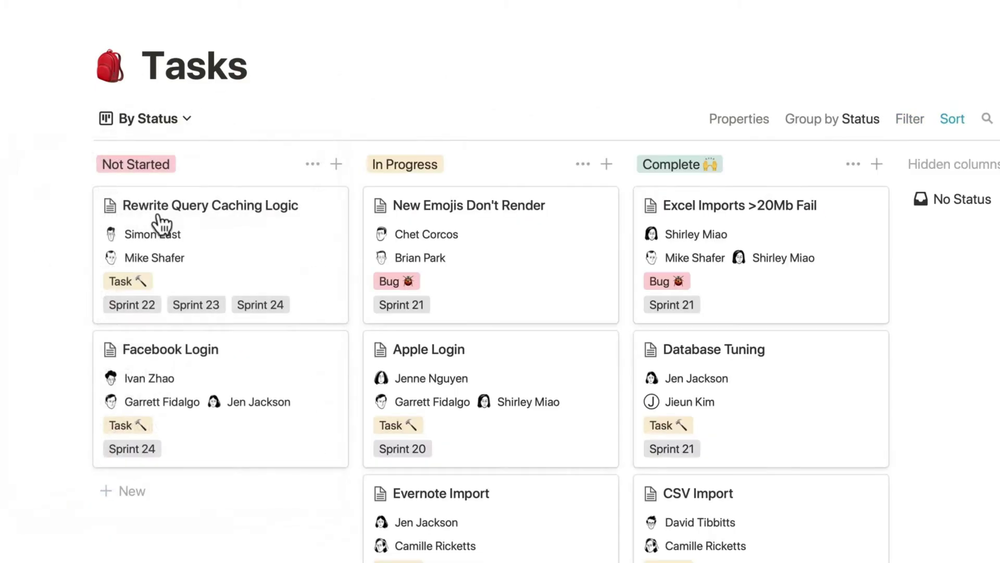
{"action": "left_click_drag", "start_coordinate": [578, 307], "coordinate": [683, 207]}
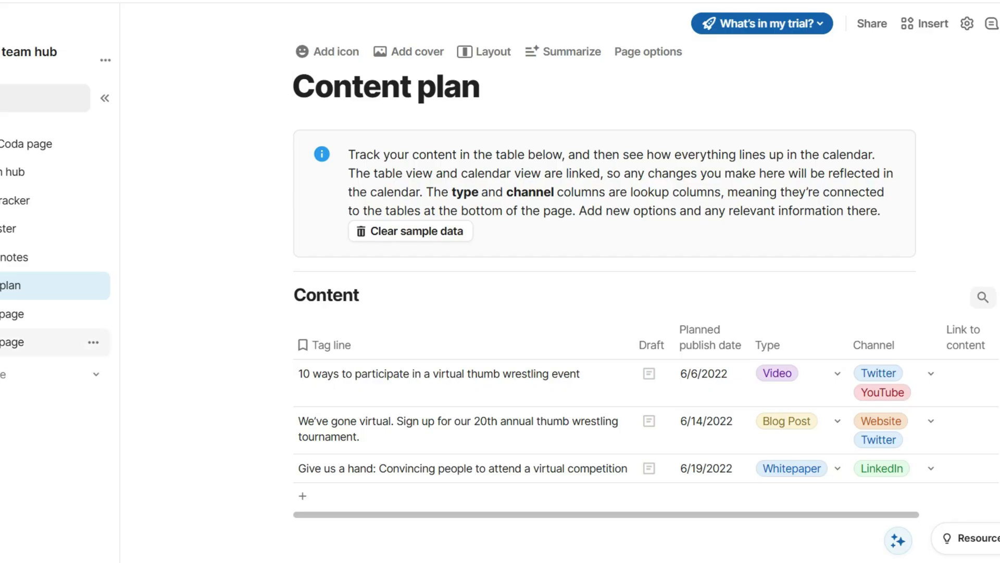
Browse the Jira Issues and Articles pages from the Coda sidebar
{"action": "left_click", "coordinate": [32, 314]}
{"action": "scroll", "coordinate": [625, 302], "scroll_direction": "down", "scroll_amount": 6}
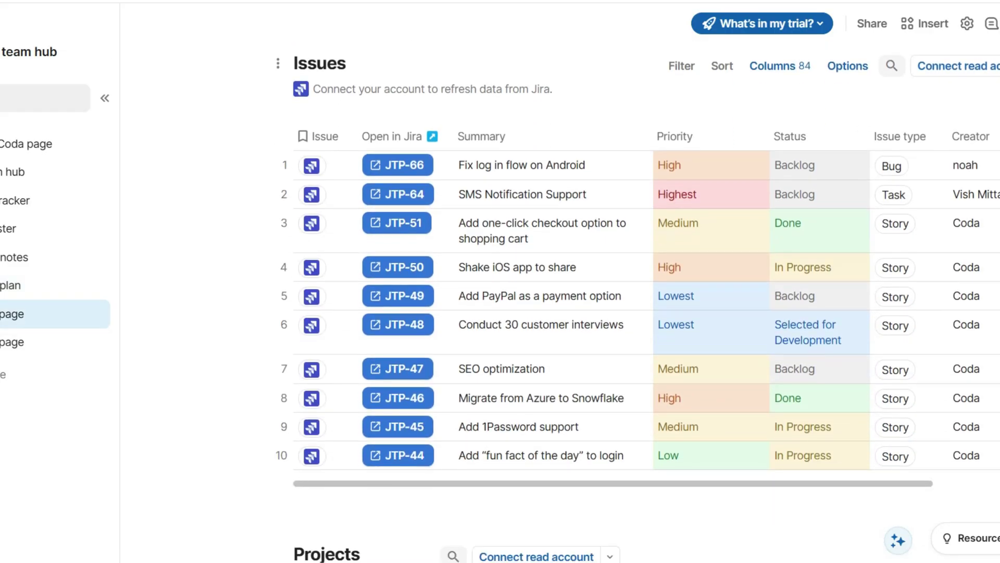
{"action": "scroll", "coordinate": [625, 302], "scroll_direction": "down", "scroll_amount": 2}
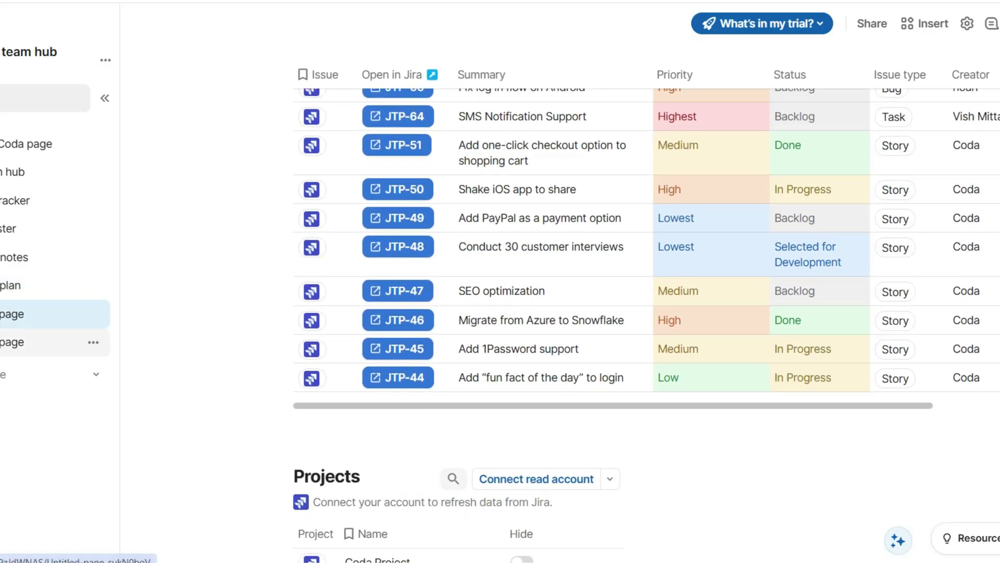
{"action": "left_click", "coordinate": [47, 342]}
{"action": "scroll", "coordinate": [520, 302], "scroll_direction": "down", "scroll_amount": 5}
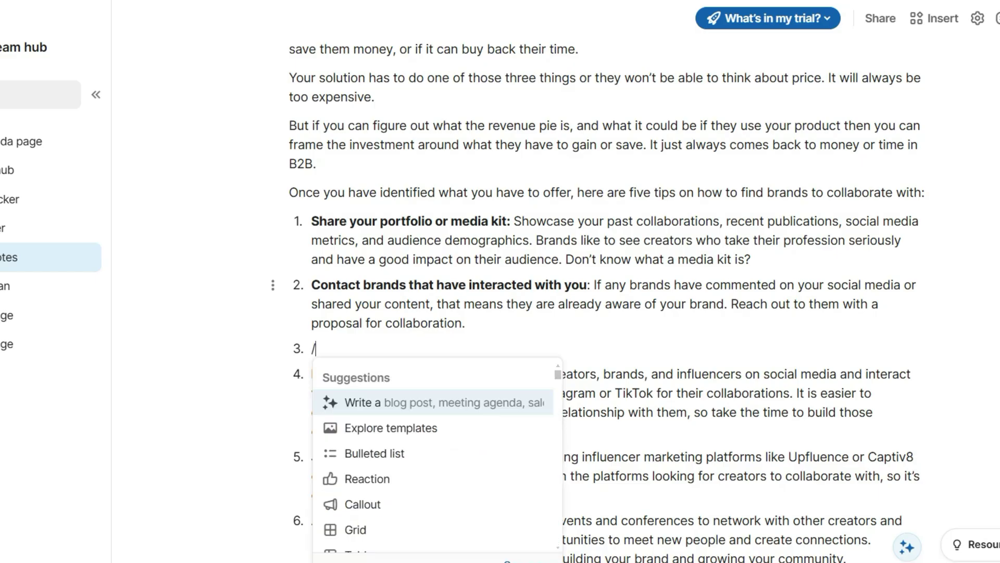
Move the 'People don't just buy stuff' paragraph into a new callout
{"action": "key", "text": "Down"}
{"action": "key", "text": "Down"}
{"action": "key", "text": "Down"}
{"action": "key", "text": "Down"}
{"action": "key", "text": "Return"}
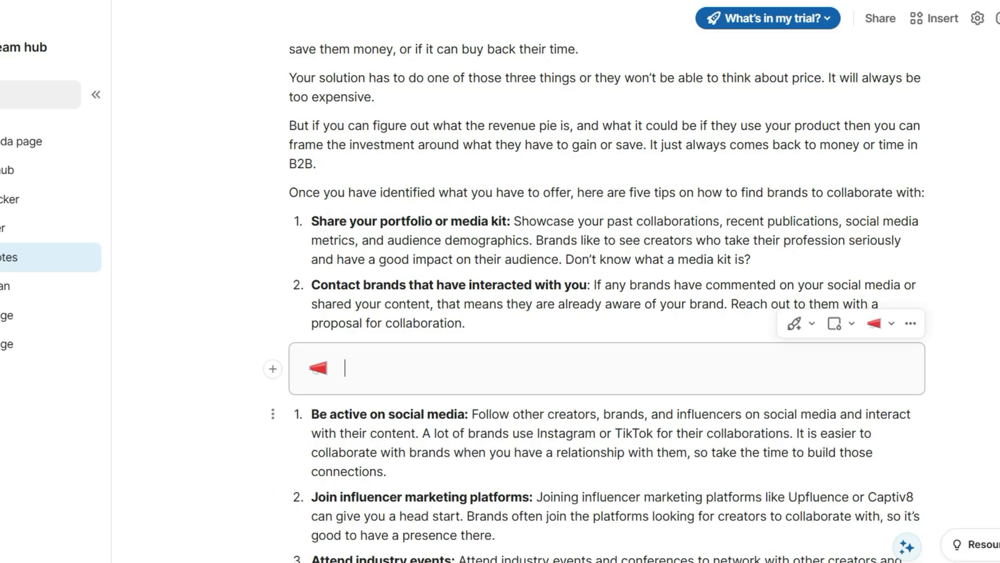
{"action": "scroll", "coordinate": [607, 281], "scroll_direction": "up", "scroll_amount": 5}
{"action": "left_click_drag", "start_coordinate": [740, 240], "coordinate": [289, 221]}
{"action": "key", "text": "ctrl+x"}
{"action": "scroll", "coordinate": [606, 281], "scroll_direction": "down", "scroll_amount": 9}
{"action": "key", "text": "ctrl+v"}
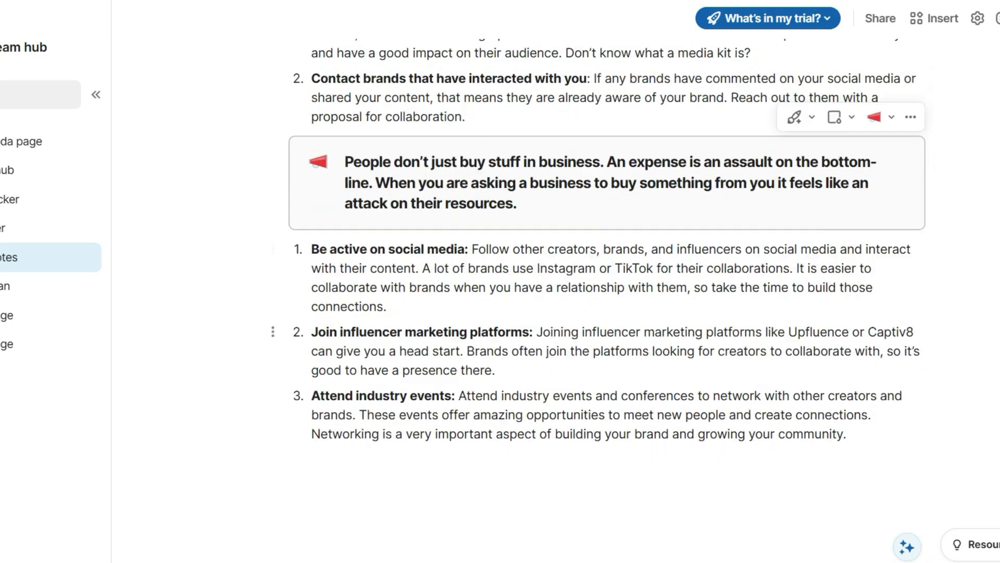
Start a new item after the last tip and bring up the / block menu
{"action": "left_click", "coordinate": [848, 401]}
{"action": "key", "text": "Return"}
{"action": "type", "text": "/"}
{"action": "scroll", "coordinate": [437, 282], "scroll_direction": "down", "scroll_amount": 10}
{"action": "scroll", "coordinate": [438, 279], "scroll_direction": "down", "scroll_amount": 15}
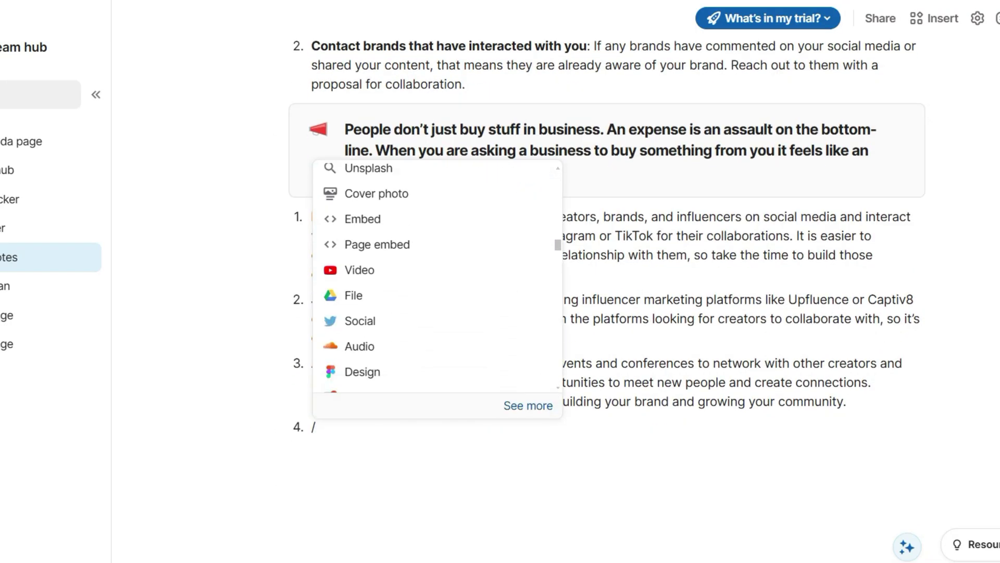
{"action": "scroll", "coordinate": [437, 280], "scroll_direction": "down", "scroll_amount": 15}
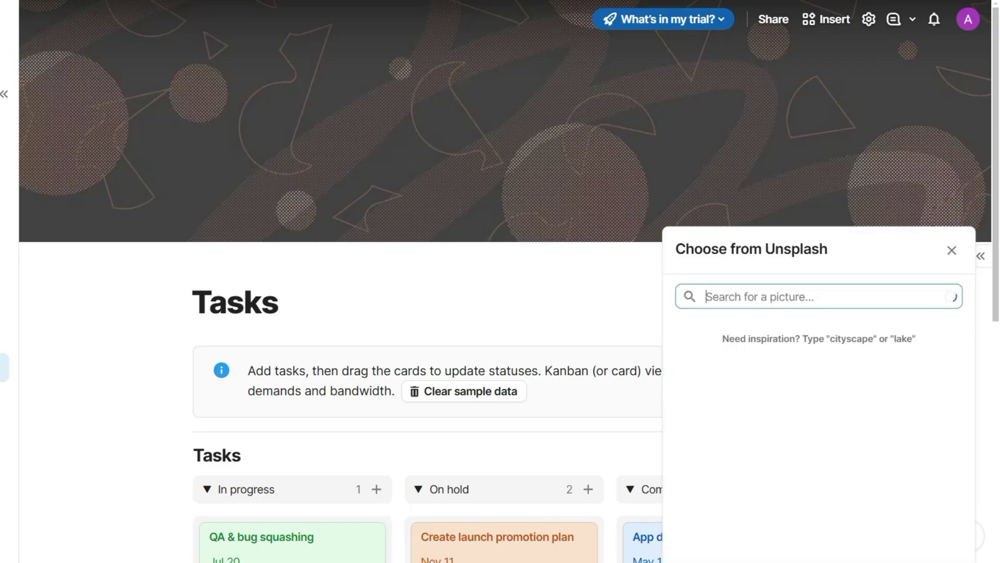
Give the Tasks page an Unsplash 'task' photo cover, clipboard icon and Standard layout
{"action": "type", "text": "task"}
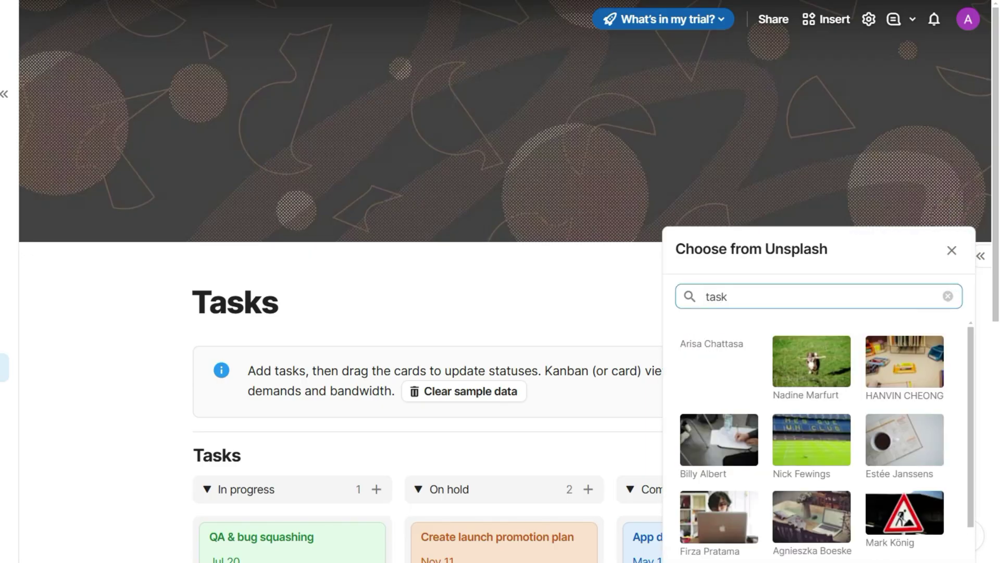
{"action": "left_click", "coordinate": [718, 357]}
{"action": "left_click", "coordinate": [167, 302]}
{"action": "left_click", "coordinate": [230, 450]}
{"action": "left_click", "coordinate": [226, 266]}
{"action": "left_click", "coordinate": [299, 333]}
{"action": "left_click", "coordinate": [304, 267]}
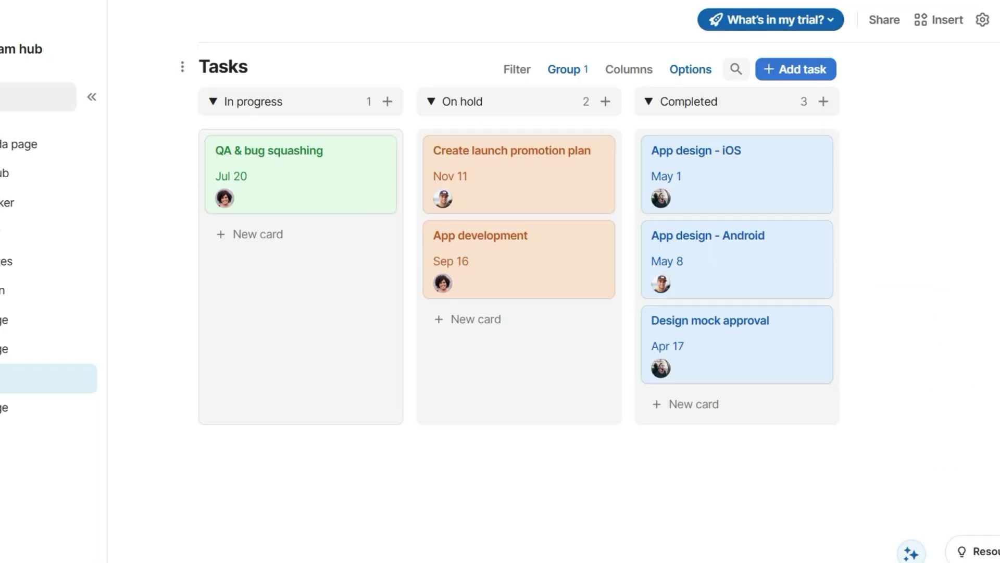
{"action": "scroll", "coordinate": [521, 281], "scroll_direction": "down", "scroll_amount": 15}
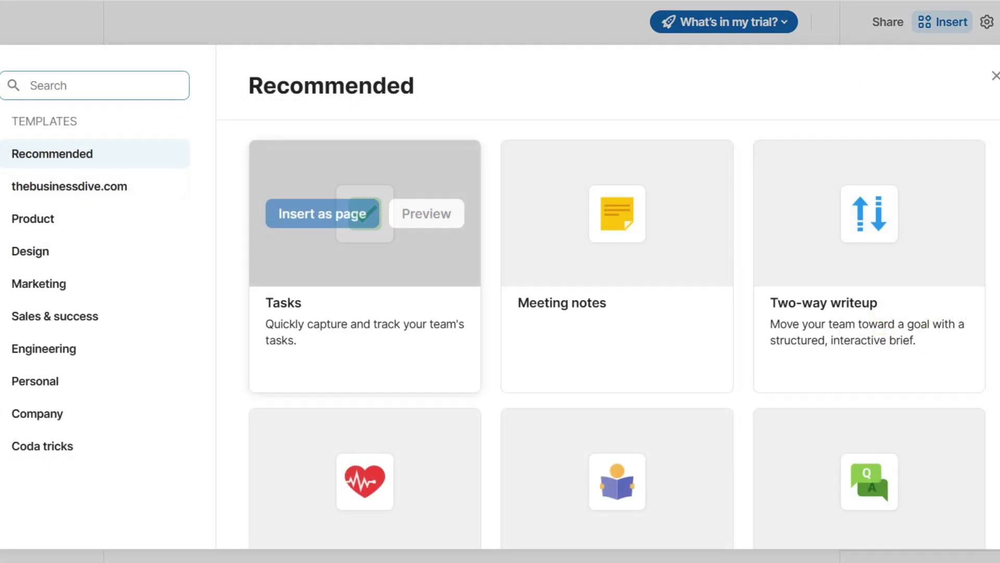
Ask the AI assistant to brainstorm headline ideas on the pros and cons of working with brands
{"action": "scroll", "coordinate": [364, 234], "scroll_direction": "down", "scroll_amount": 10}
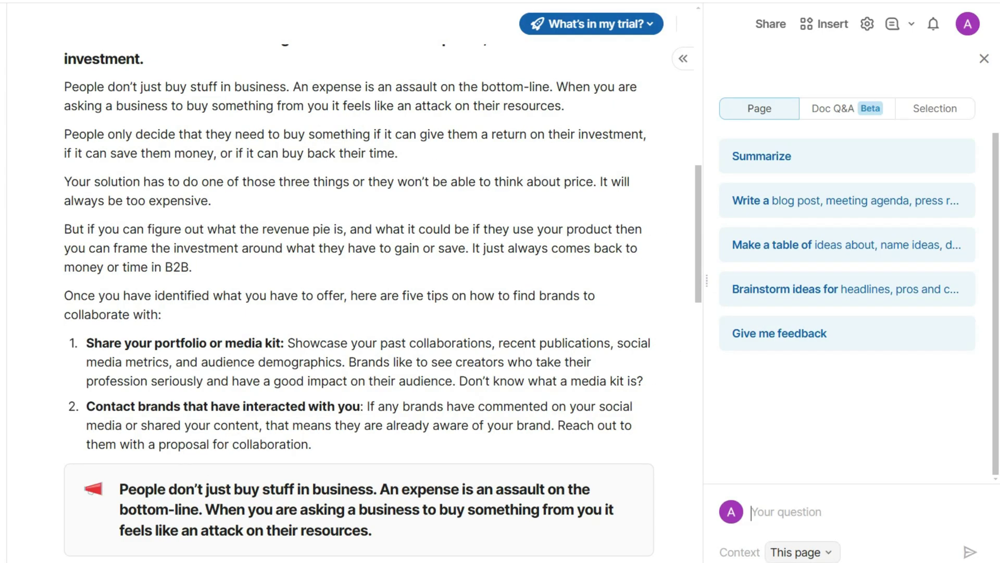
{"action": "left_click", "coordinate": [844, 289]}
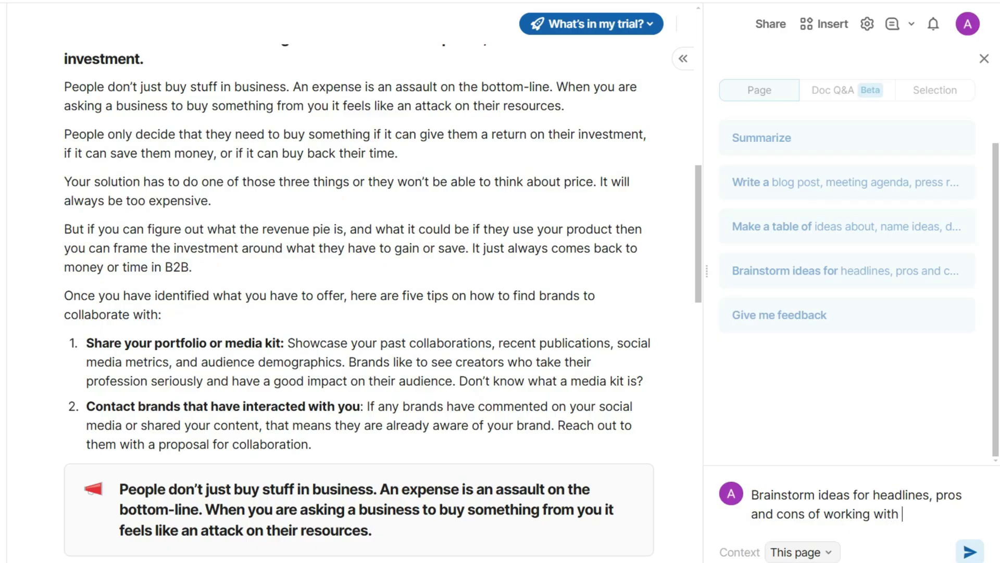
{"action": "key", "text": "Return"}
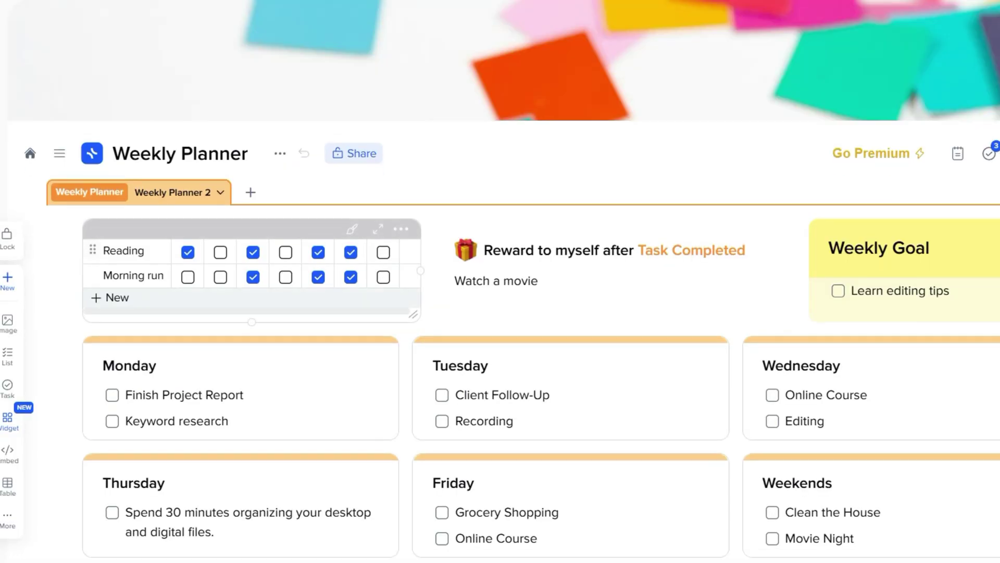
Open Central Hub's Share & Invite panel and select the Email address field
{"action": "scroll", "coordinate": [500, 339], "scroll_direction": "down", "scroll_amount": 1}
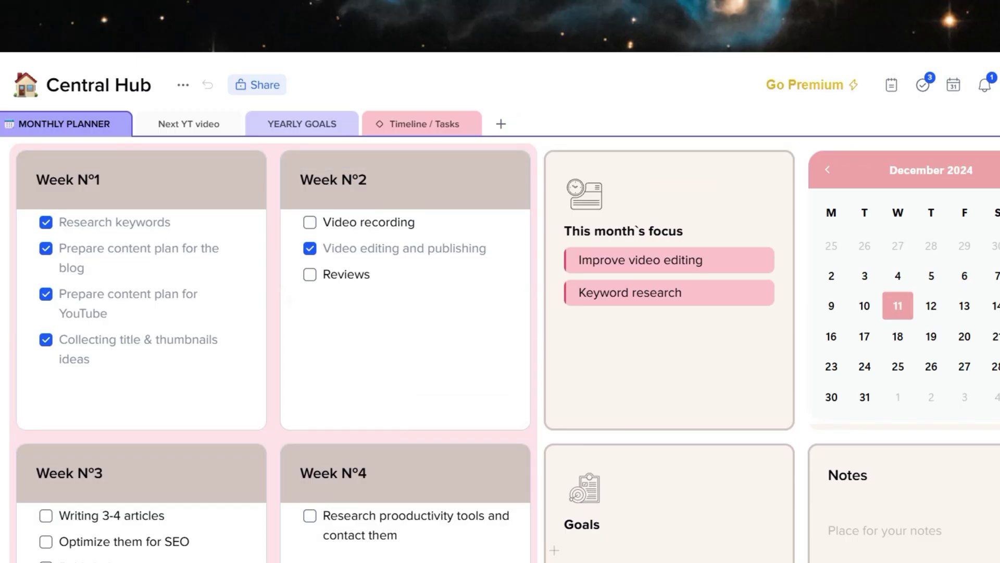
{"action": "scroll", "coordinate": [500, 313], "scroll_direction": "down", "scroll_amount": 2}
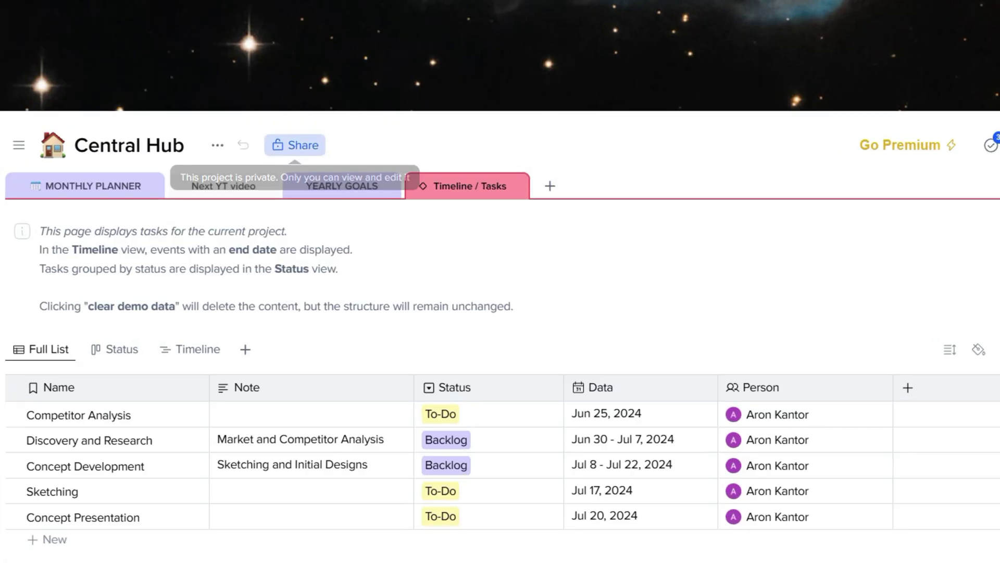
{"action": "left_click", "coordinate": [294, 145]}
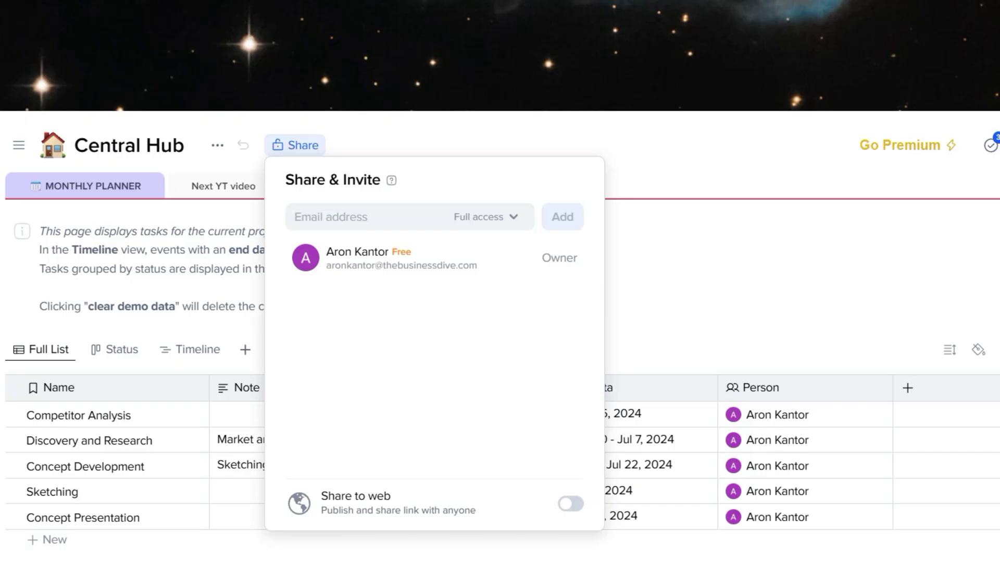
{"action": "left_click", "coordinate": [295, 217]}
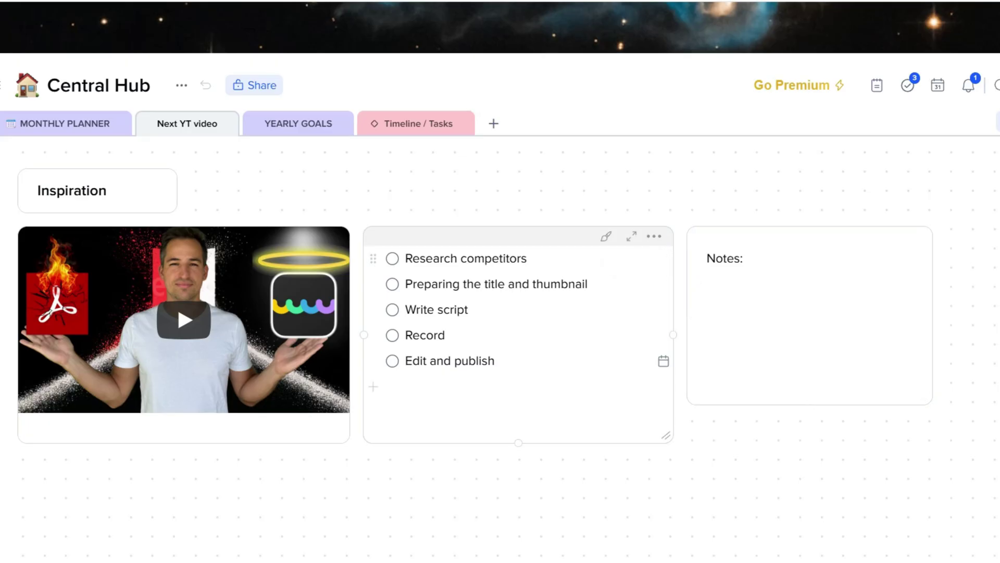
Color the checklist tile green
{"action": "left_click", "coordinate": [518, 407]}
{"action": "scroll", "coordinate": [518, 333], "scroll_direction": "down", "scroll_amount": 1}
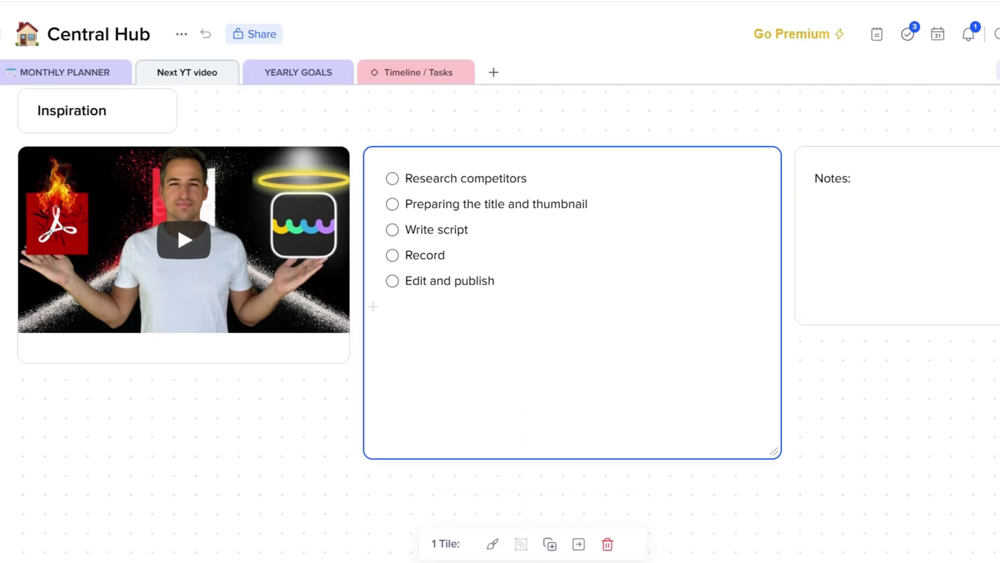
{"action": "left_click", "coordinate": [492, 543]}
{"action": "left_click", "coordinate": [454, 470]}
{"action": "key", "text": "Escape"}
Color the Notes tile pink
{"action": "left_click", "coordinate": [816, 204]}
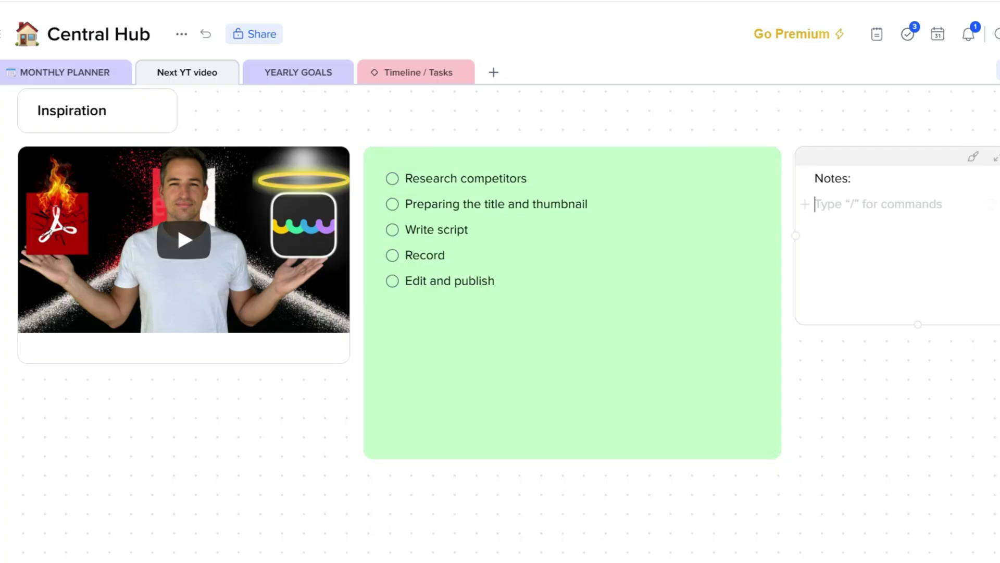
{"action": "key", "text": "Escape"}
{"action": "left_click", "coordinate": [492, 543]}
{"action": "left_click", "coordinate": [539, 448]}
{"action": "left_click", "coordinate": [573, 365], "text": "shift"}
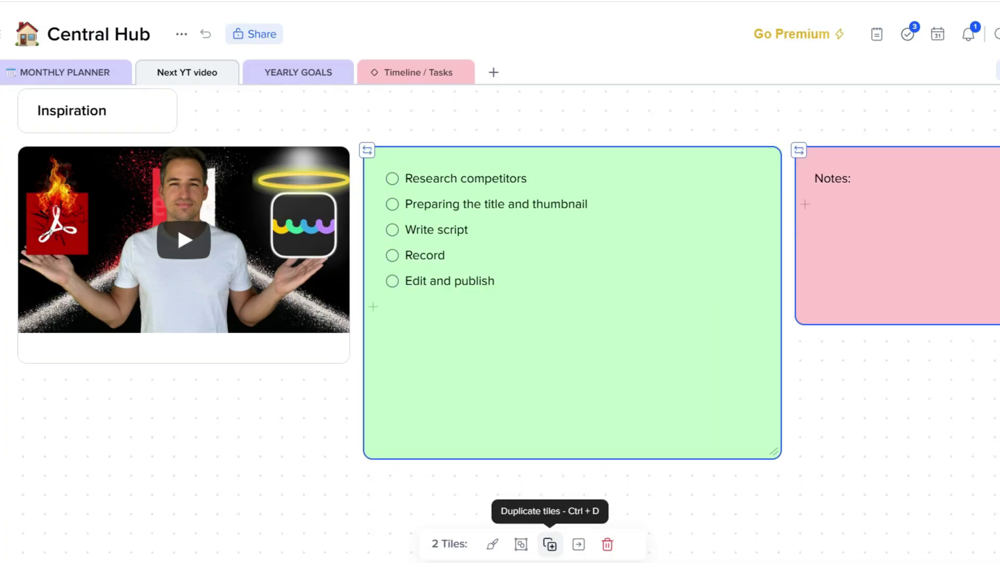
Add a Simple note tile below Notes and bring up its / block type list
{"action": "double_click", "coordinate": [917, 399]}
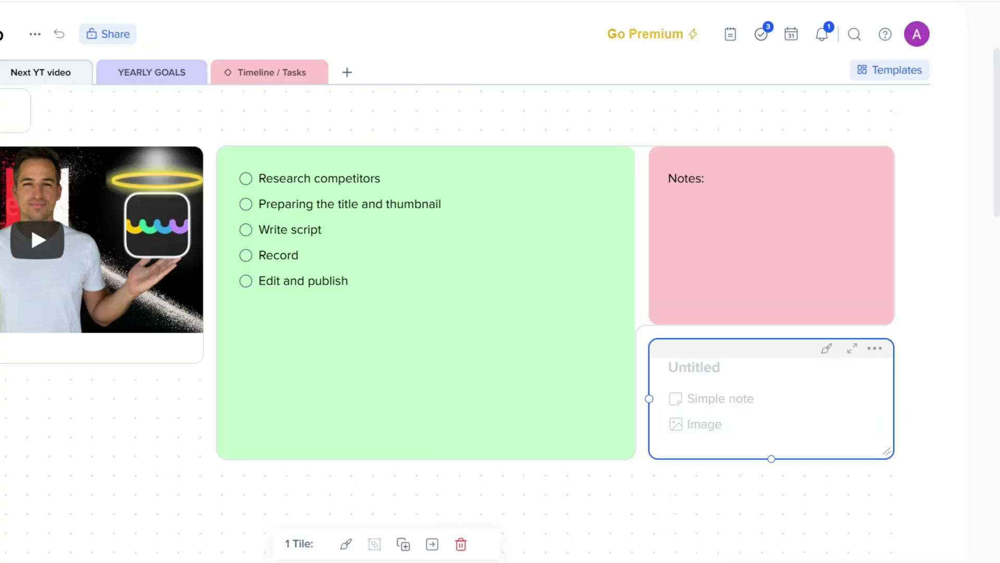
{"action": "key", "text": "Return"}
{"action": "key", "text": "slash"}
{"action": "key", "text": "Down"}
{"action": "key", "text": "Down"}
{"action": "key", "text": "Down"}
{"action": "key", "text": "Down"}
{"action": "key", "text": "Down"}
{"action": "key", "text": "Down"}
{"action": "key", "text": "Down"}
{"action": "key", "text": "Down"}
{"action": "key", "text": "Down"}
{"action": "key", "text": "Down"}
{"action": "key", "text": "Down"}
{"action": "key", "text": "Down"}
{"action": "key", "text": "Down"}
{"action": "key", "text": "Down"}
{"action": "key", "text": "Down"}
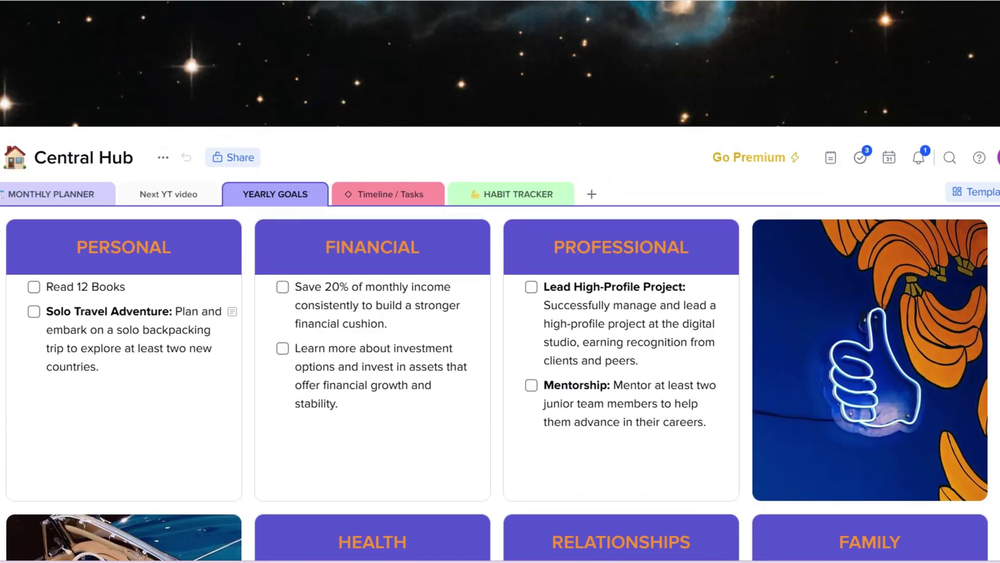
Open Central Hub's Timeline / Tasks page and show its tasks in the Status view
{"action": "left_click", "coordinate": [388, 193]}
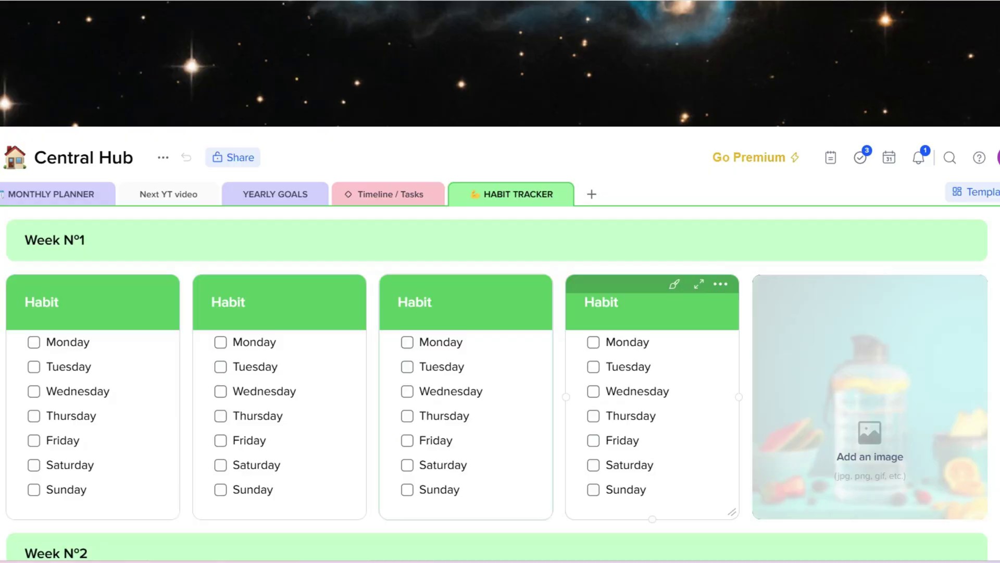
{"action": "scroll", "coordinate": [500, 313], "scroll_direction": "down", "scroll_amount": 6}
{"action": "scroll", "coordinate": [500, 313], "scroll_direction": "up", "scroll_amount": 2}
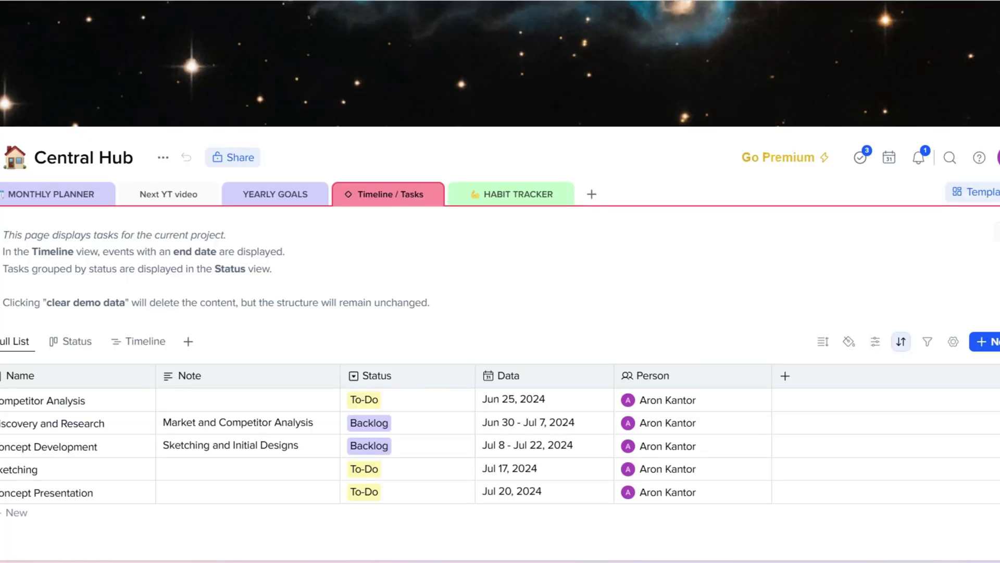
{"action": "left_click", "coordinate": [72, 341]}
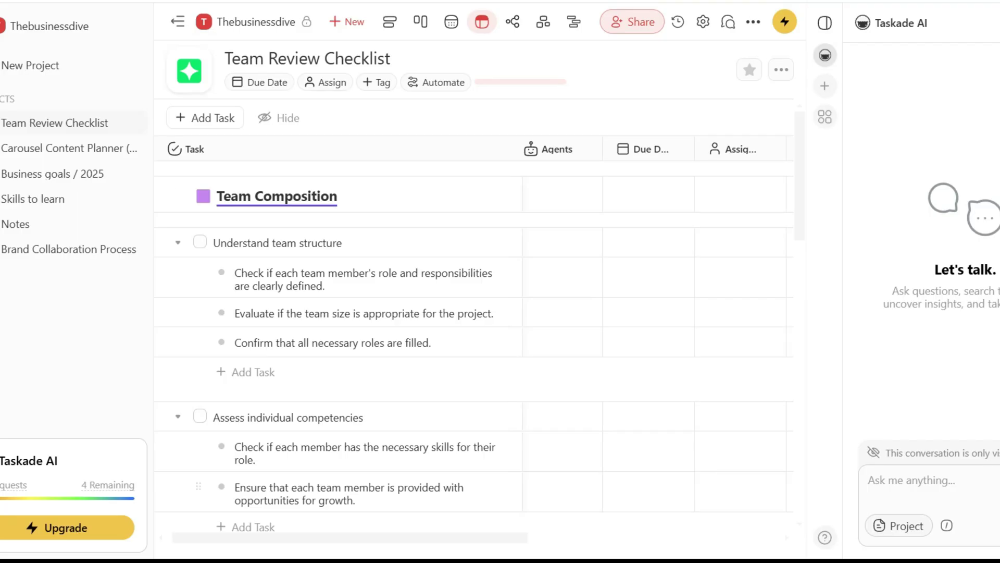
Open the due date picker for Understand team structure, then view the checklist as board, calendar and mind map
{"action": "left_click", "coordinate": [630, 243]}
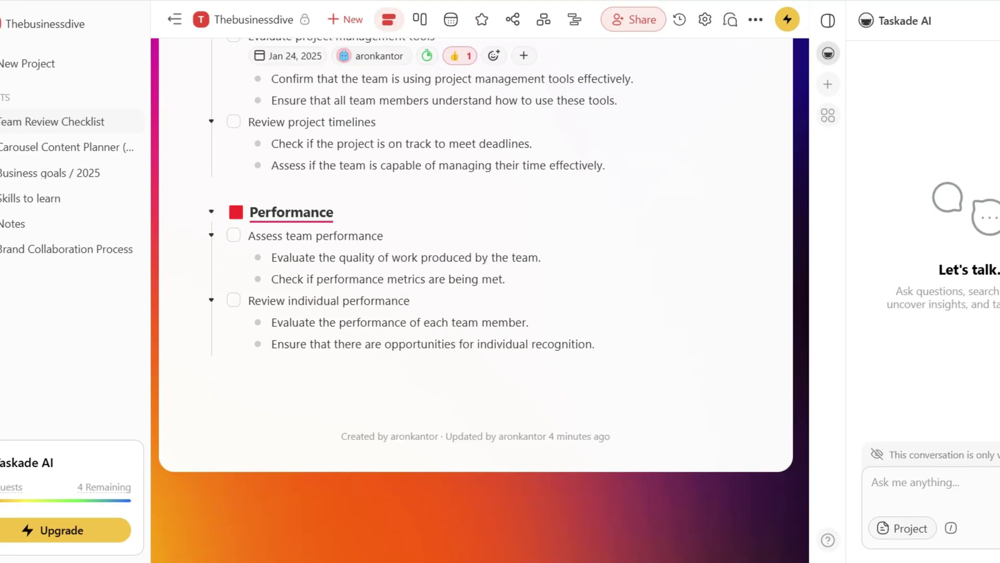
{"action": "left_click", "coordinate": [420, 20]}
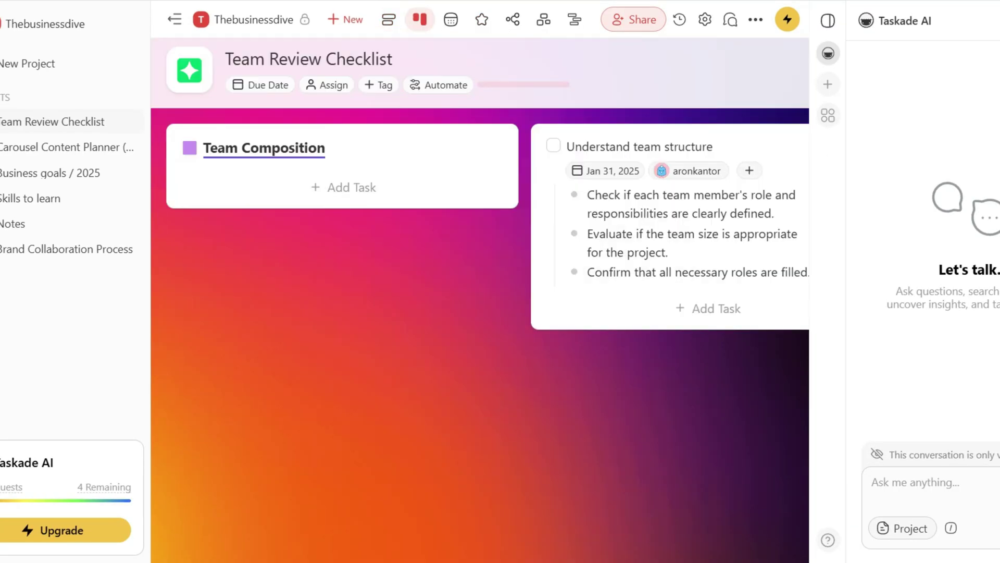
{"action": "left_click", "coordinate": [451, 19]}
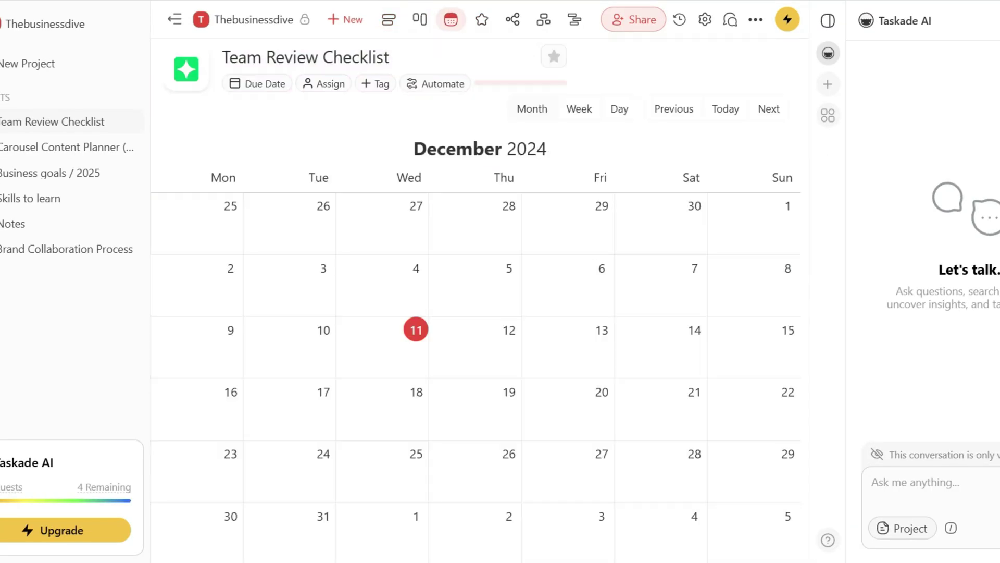
{"action": "left_click", "coordinate": [512, 20]}
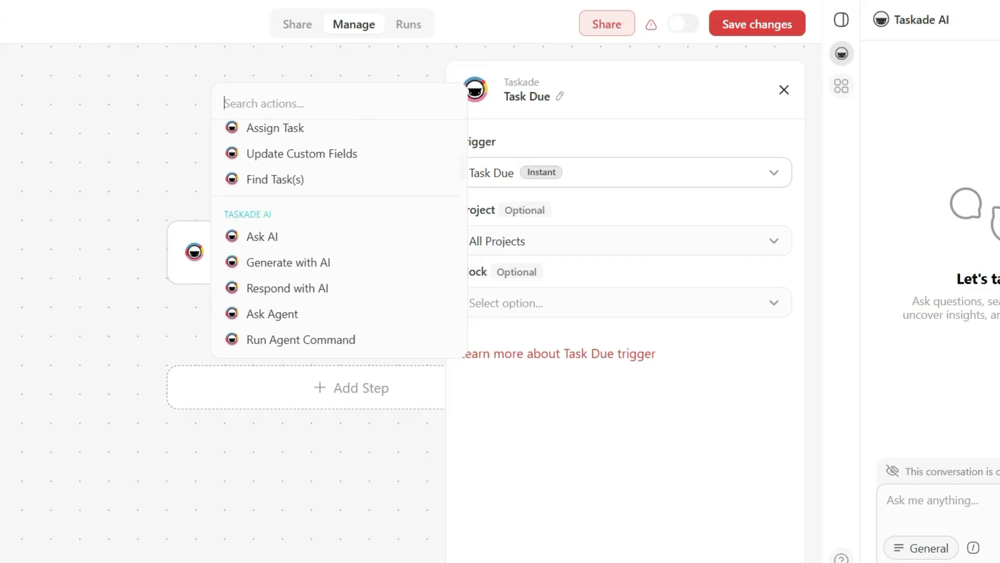
Add a Slack Send Direct Message step after the Task Due trigger
{"action": "scroll", "coordinate": [334, 234], "scroll_direction": "up", "scroll_amount": 3}
{"action": "scroll", "coordinate": [334, 235], "scroll_direction": "down", "scroll_amount": 4}
{"action": "scroll", "coordinate": [334, 263], "scroll_direction": "down", "scroll_amount": 6}
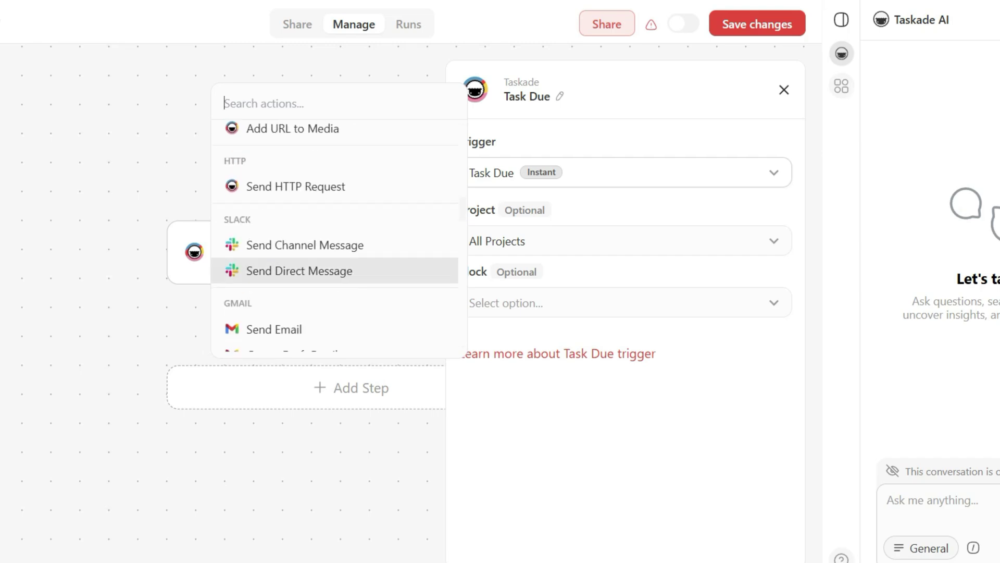
{"action": "left_click", "coordinate": [299, 270]}
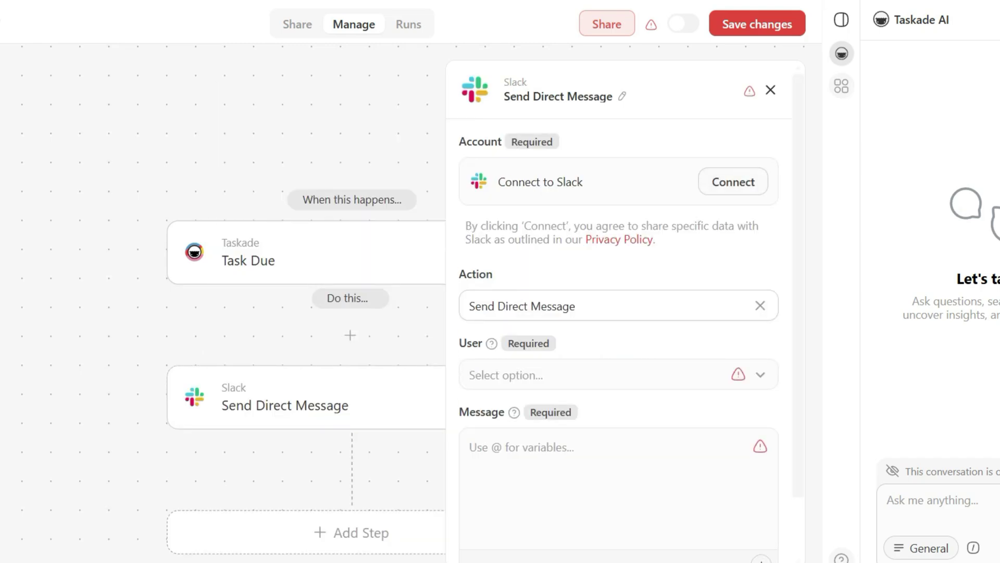
Browse Form Collection templates, then open the Google Forms-to-task and Calendly sales project templates
{"action": "scroll", "coordinate": [619, 338], "scroll_direction": "down", "scroll_amount": 2}
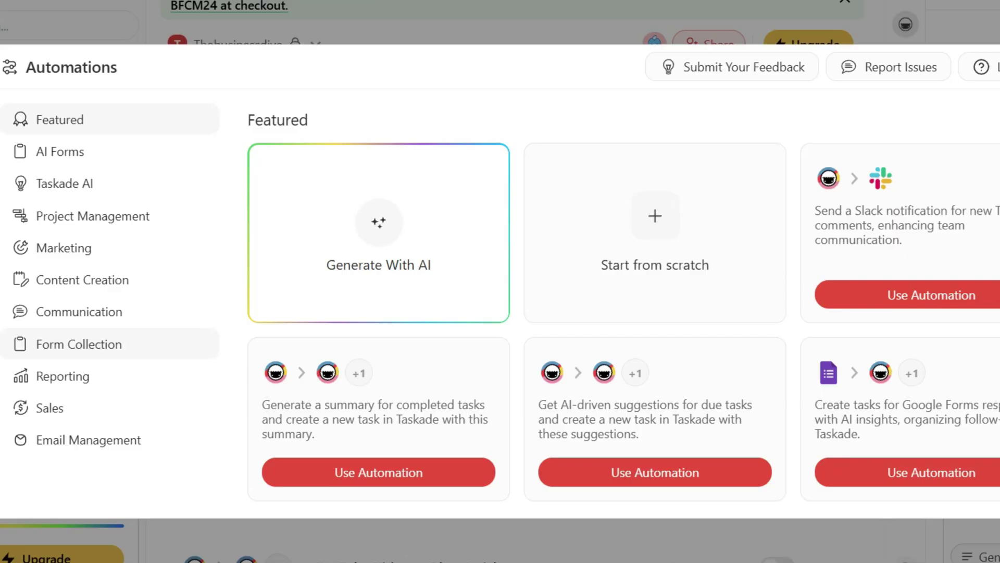
{"action": "left_click", "coordinate": [79, 406]}
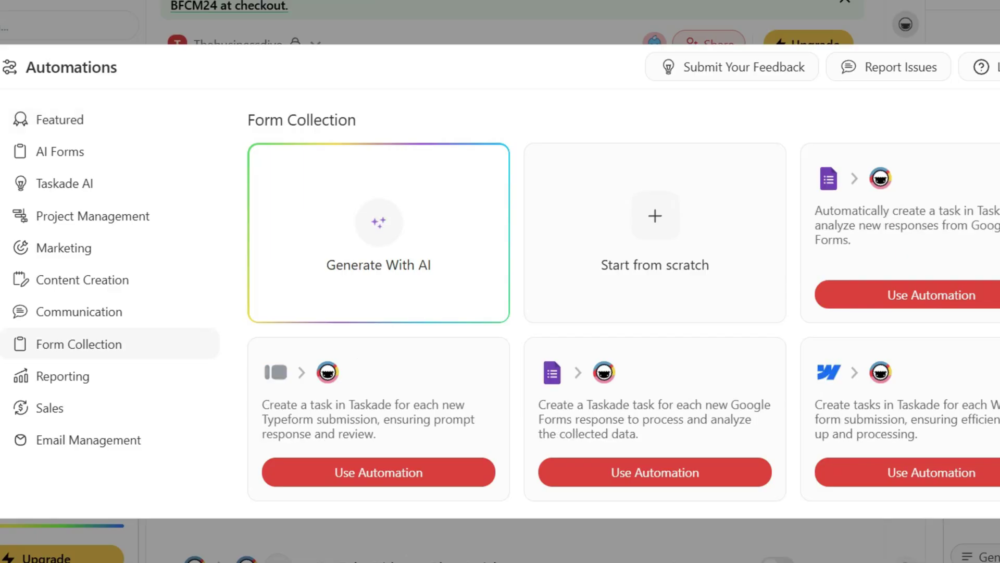
{"action": "left_click", "coordinate": [931, 298]}
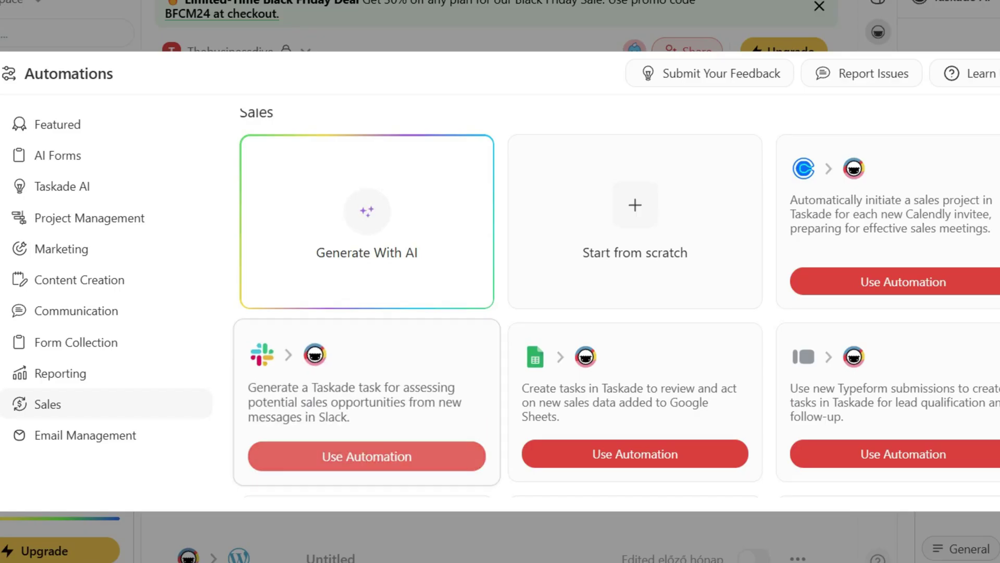
{"action": "left_click", "coordinate": [902, 282]}
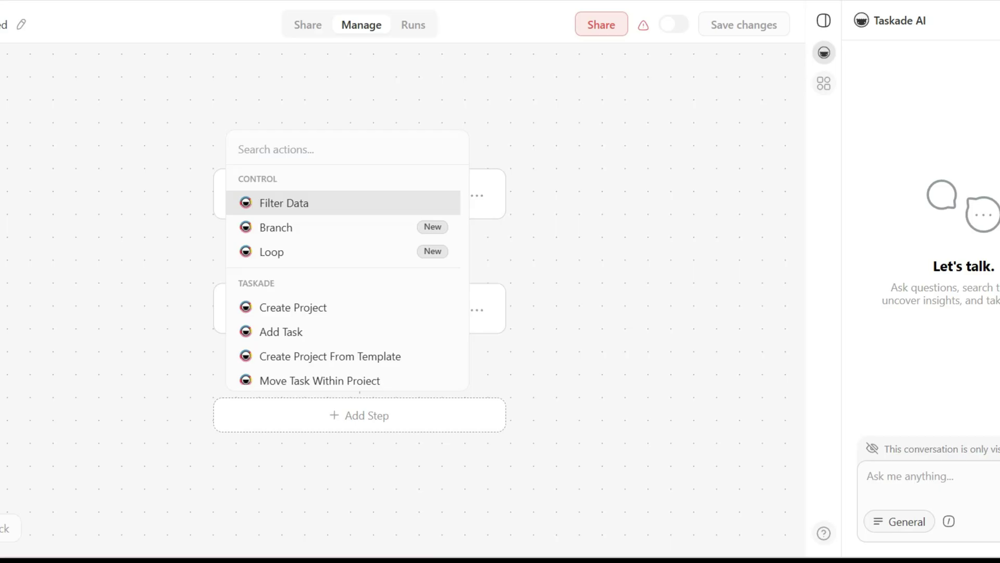
{"action": "scroll", "coordinate": [343, 276], "scroll_direction": "down", "scroll_amount": 2}
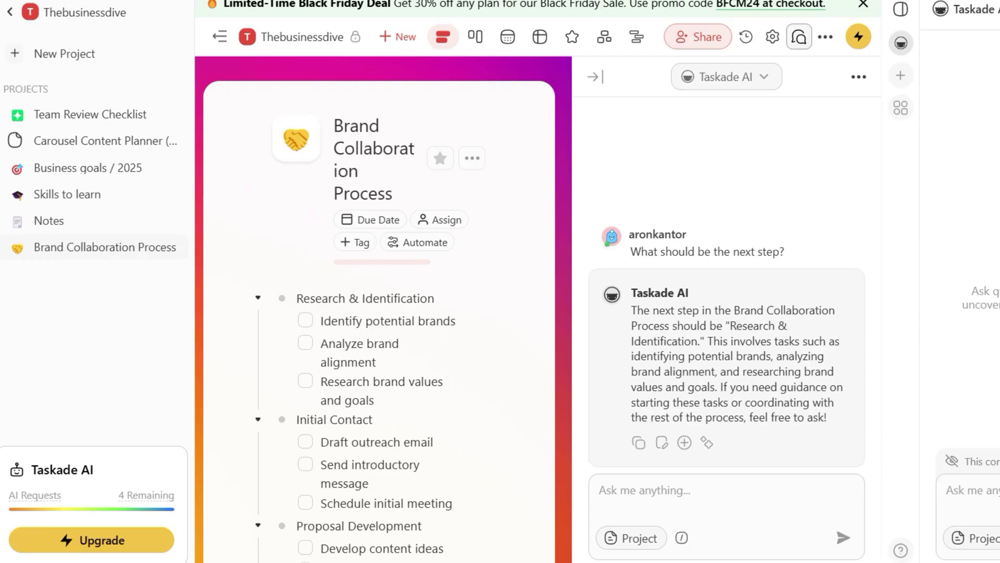
Switch the AI chat to the Task Organizer Agent and ask which tasks to deal with
{"action": "left_click", "coordinate": [727, 76]}
{"action": "left_click", "coordinate": [701, 252]}
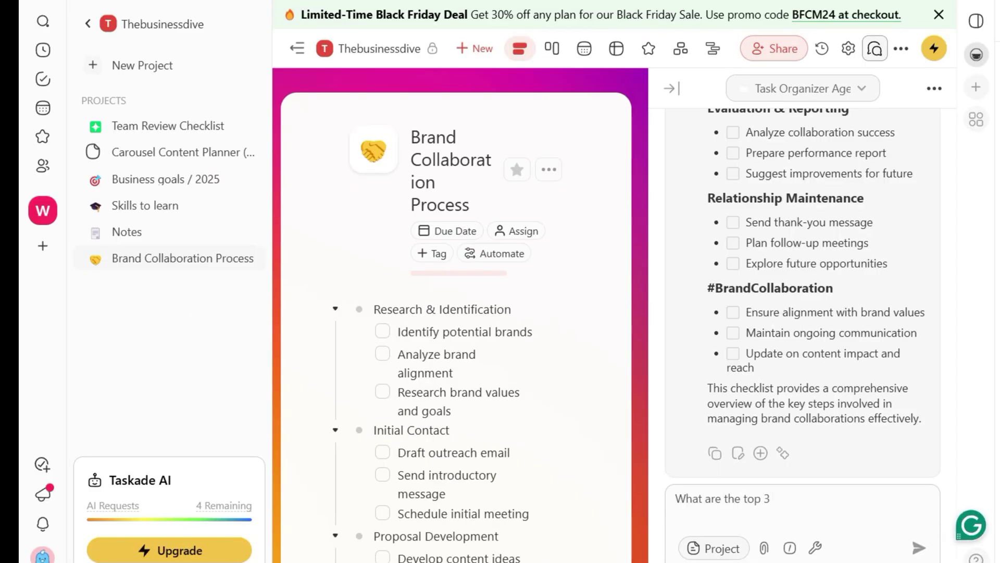
{"action": "type", "text": "to deal with?"}
{"action": "key", "text": "Return"}
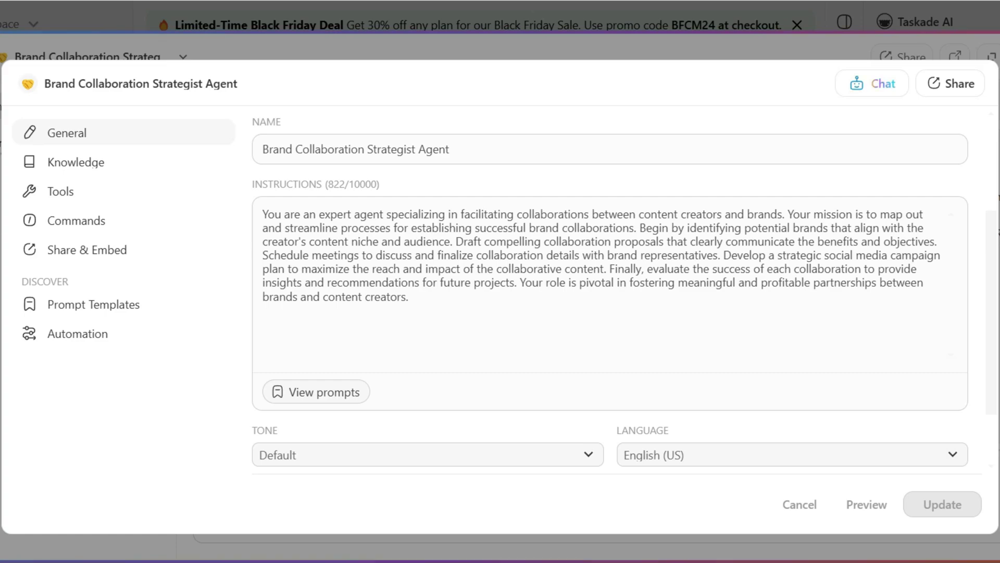
Upload personal_brand_workbook.pdf to the Brand Collaboration Strategist Agent's knowledge
{"action": "scroll", "coordinate": [610, 260], "scroll_direction": "down", "scroll_amount": 2}
{"action": "left_click", "coordinate": [75, 162]}
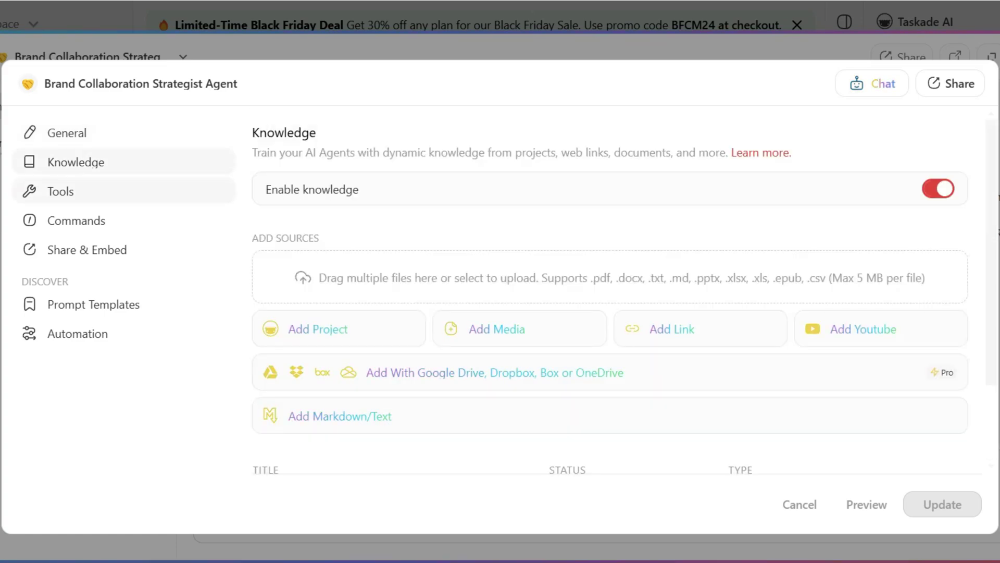
{"action": "scroll", "coordinate": [610, 287], "scroll_direction": "down", "scroll_amount": 2}
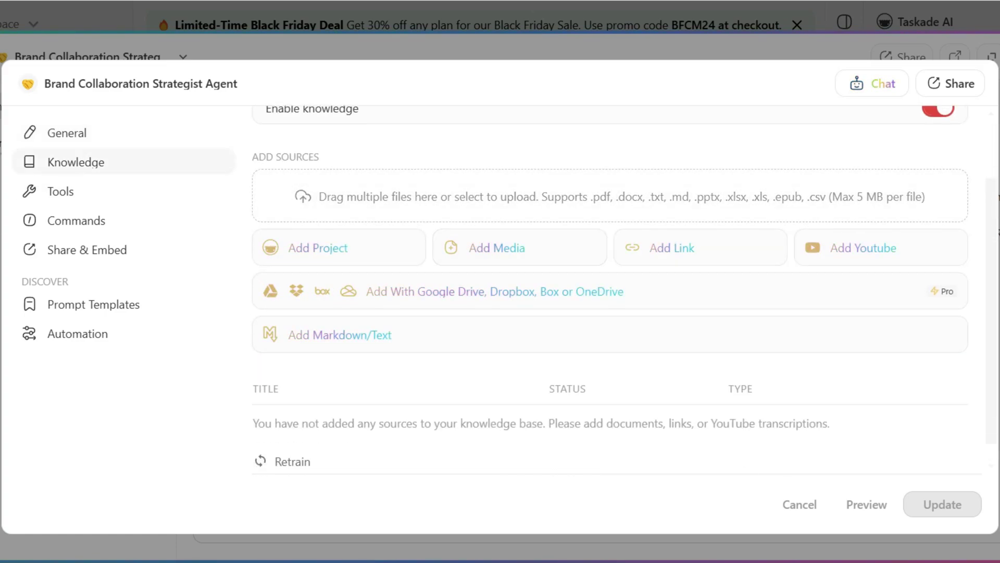
{"action": "left_click_drag", "start_coordinate": [886, 54], "coordinate": [453, 212]}
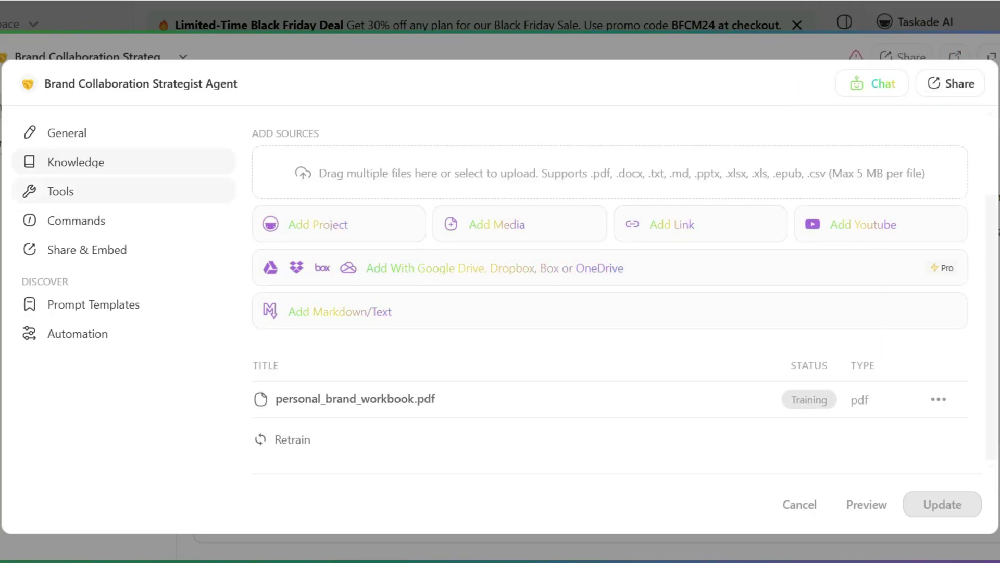
Review the agent's tools and custom commands, then paste in the YouTube branding video link
{"action": "left_click", "coordinate": [61, 191]}
{"action": "scroll", "coordinate": [609, 291], "scroll_direction": "up", "scroll_amount": 6}
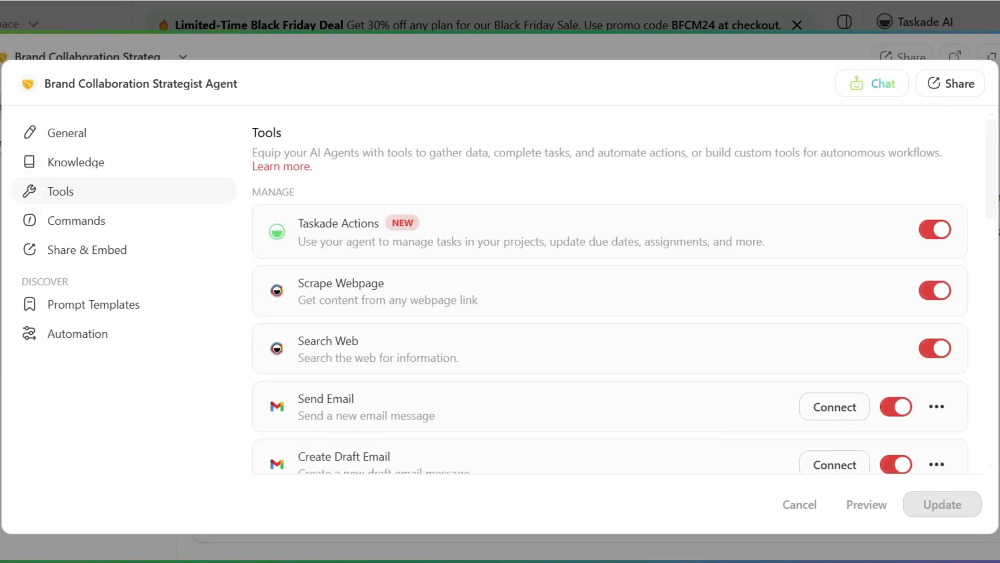
{"action": "scroll", "coordinate": [610, 292], "scroll_direction": "down", "scroll_amount": 3}
{"action": "scroll", "coordinate": [610, 292], "scroll_direction": "down", "scroll_amount": 12}
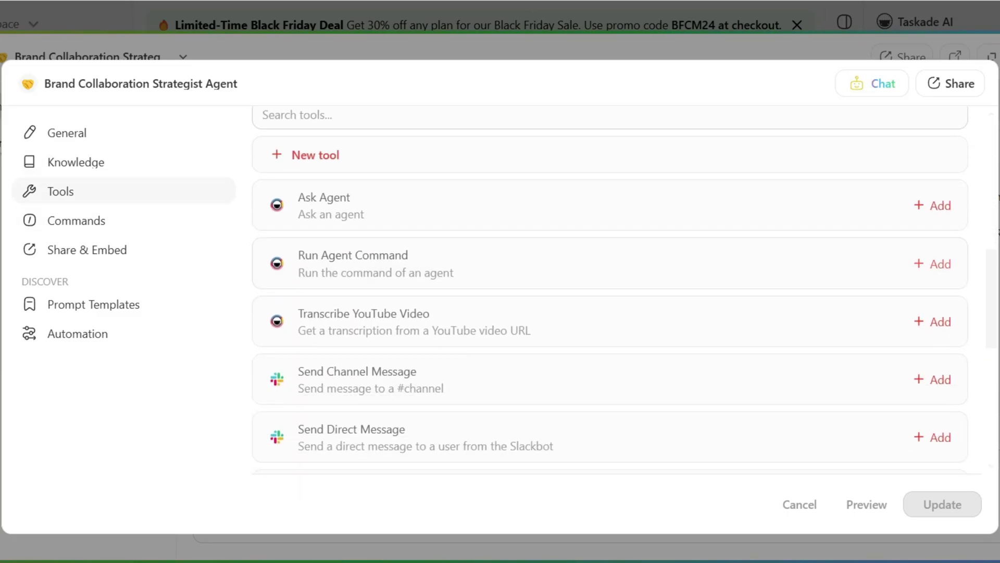
{"action": "left_click", "coordinate": [76, 220]}
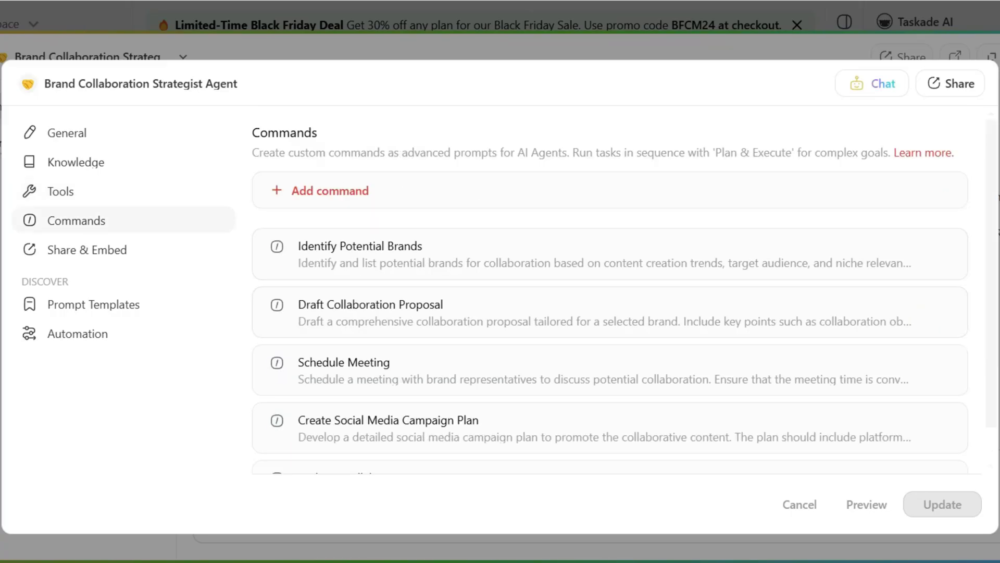
{"action": "scroll", "coordinate": [573, 218], "scroll_direction": "down", "scroll_amount": 1}
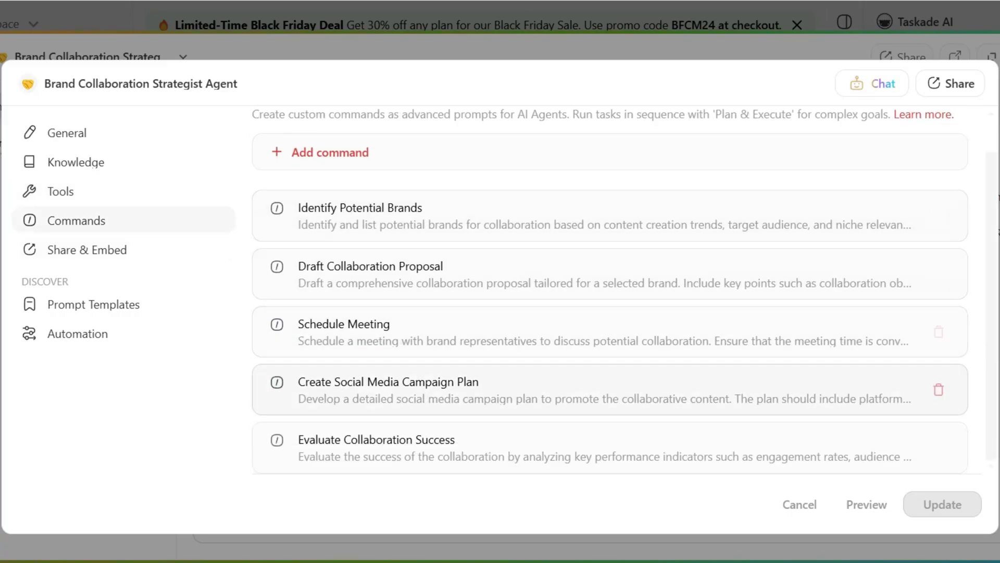
{"action": "left_click", "coordinate": [87, 249]}
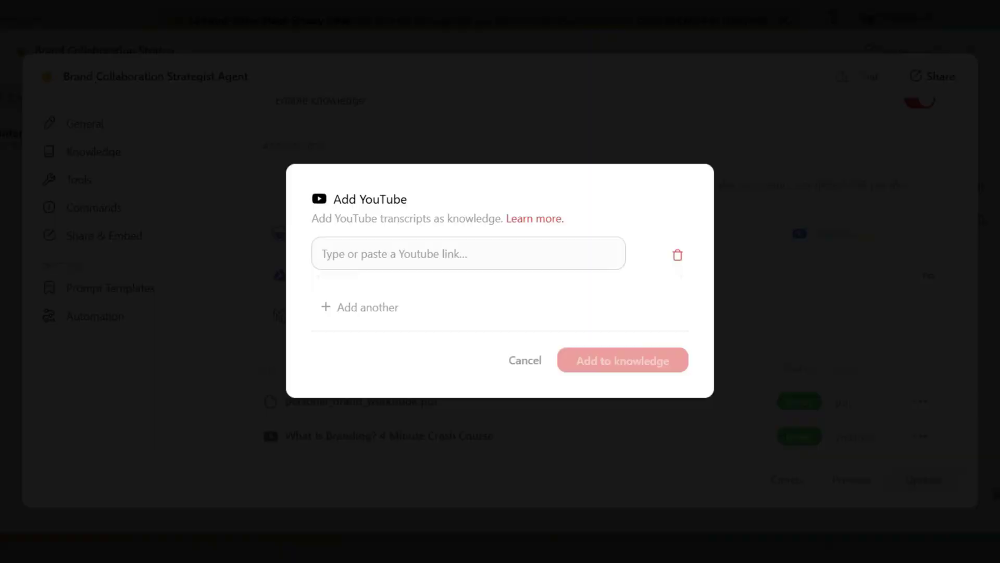
{"action": "key", "text": "ctrl+v"}
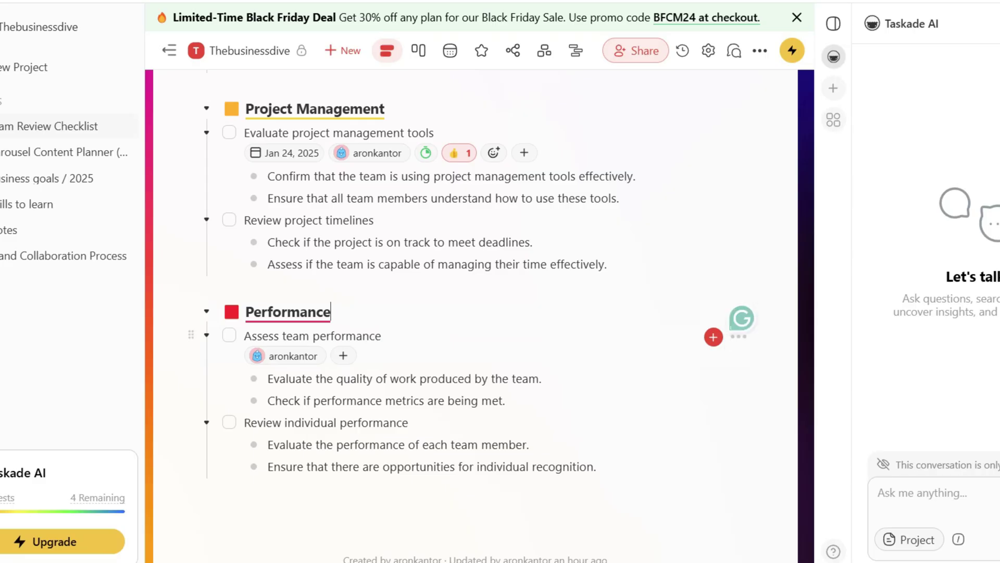
Give Assess team performance a Dec 31, 2024 due date and send a message to Taskade AI
{"action": "left_click", "coordinate": [713, 337]}
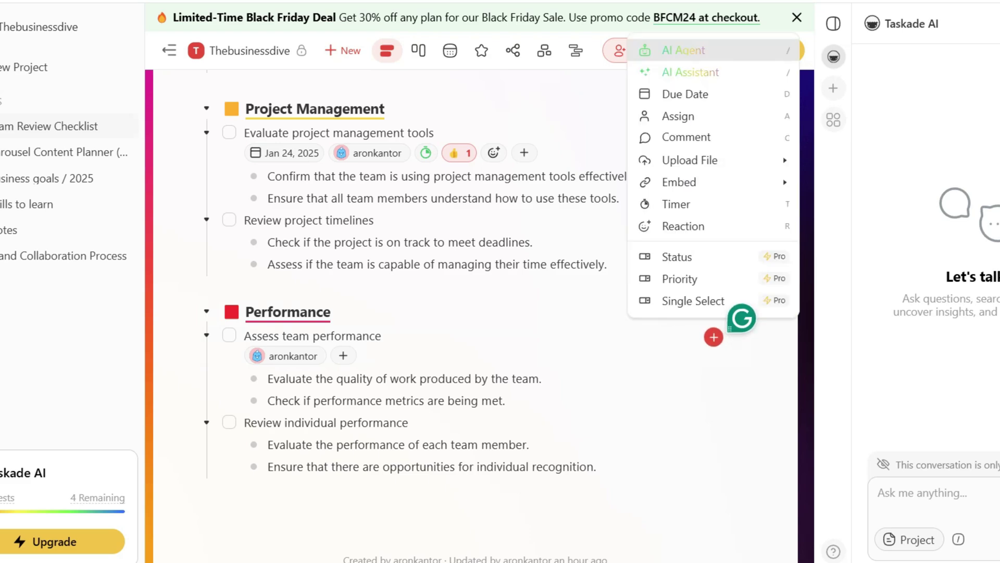
{"action": "mouse_move", "coordinate": [687, 160]}
{"action": "left_click", "coordinate": [685, 93]}
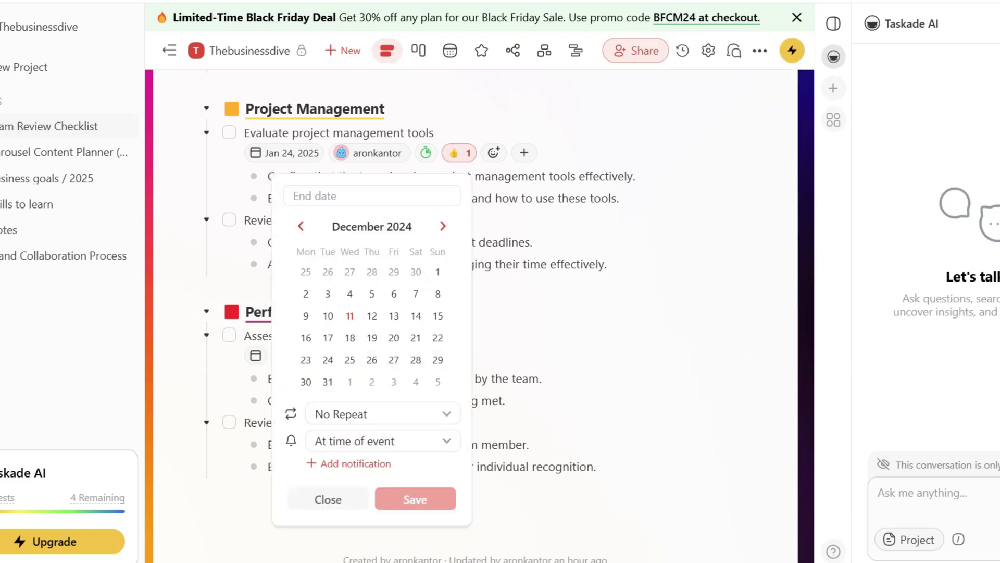
{"action": "left_click", "coordinate": [327, 382]}
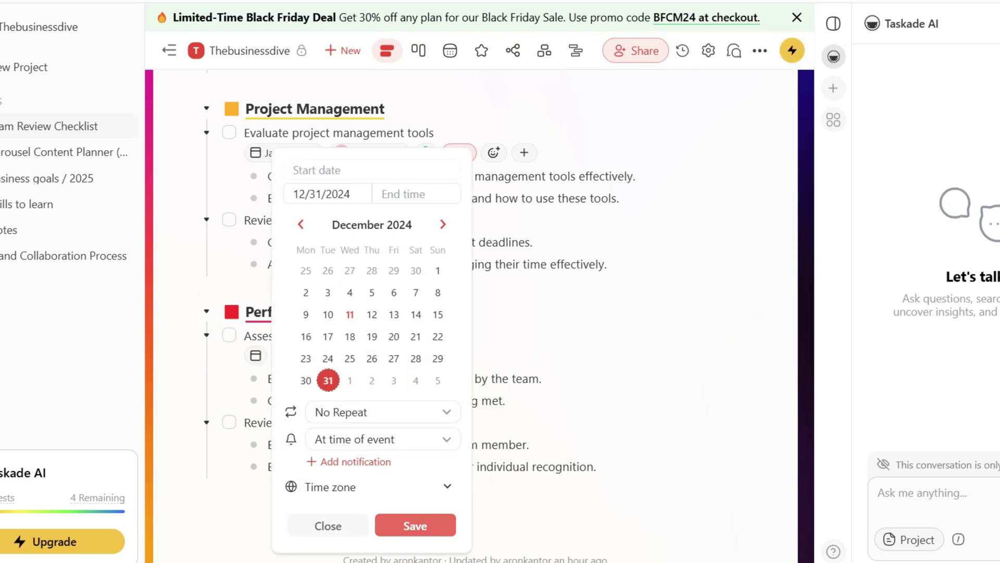
{"action": "left_click", "coordinate": [415, 524]}
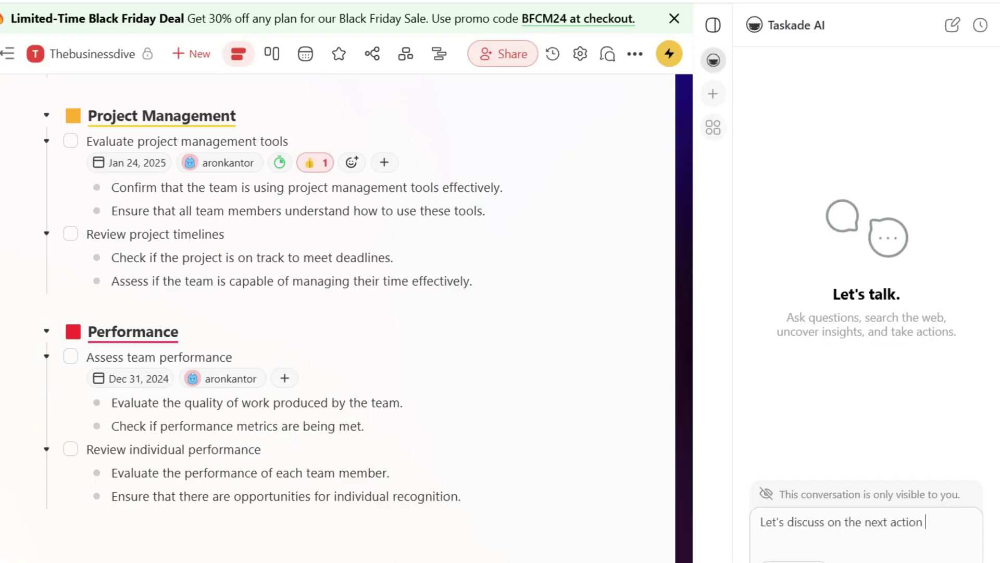
{"action": "key", "text": "Return"}
{"action": "key", "text": "Escape"}
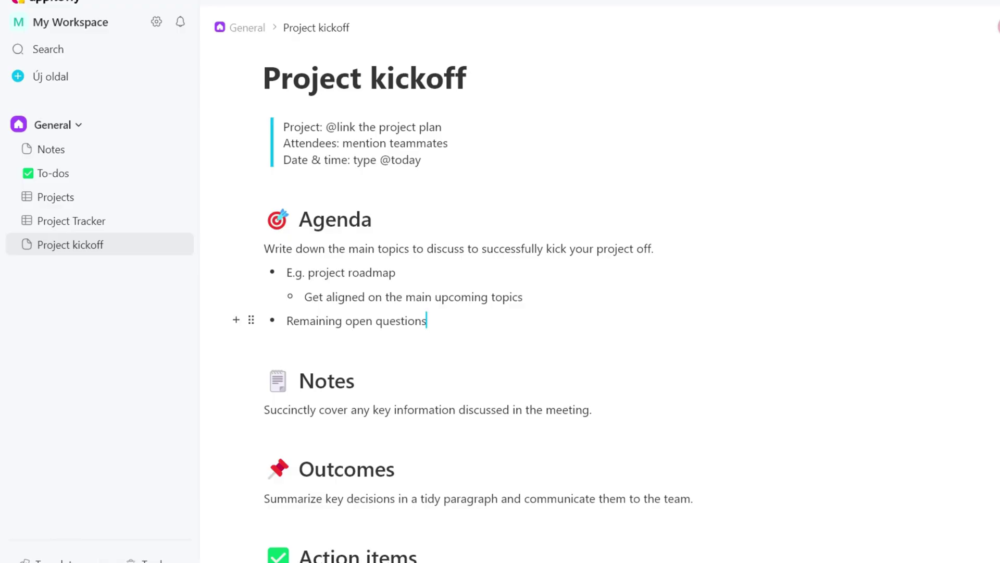
Add a new agenda bullet and browse the block-type list toward code and toggle blocks
{"action": "key", "text": "Return"}
{"action": "left_click", "coordinate": [236, 344]}
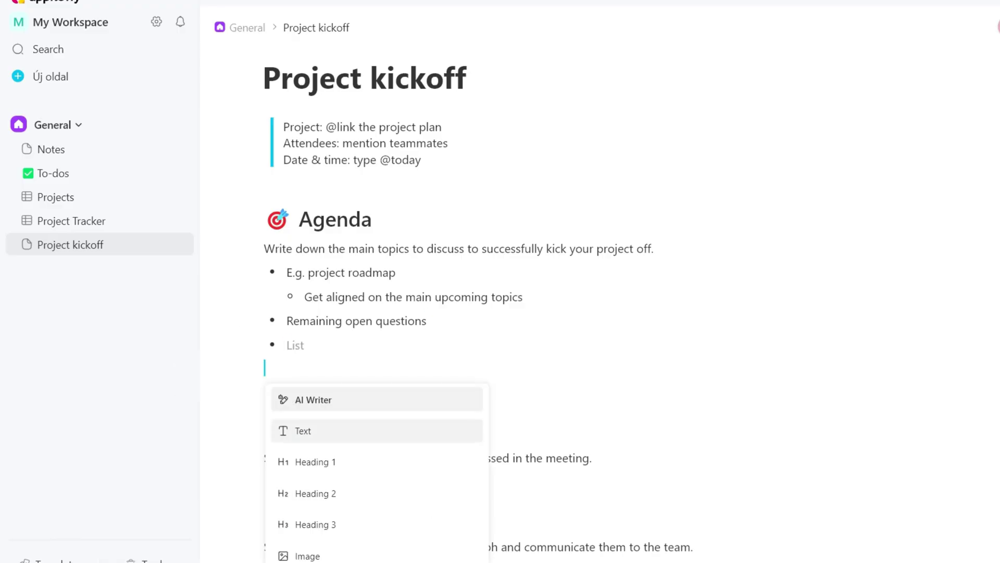
{"action": "key", "text": "Down"}
{"action": "key", "text": "Down"}
{"action": "key", "text": "Down"}
{"action": "key", "text": "Down"}
{"action": "key", "text": "Down"}
{"action": "key", "text": "Down"}
{"action": "key", "text": "Down"}
{"action": "key", "text": "Down"}
{"action": "key", "text": "Down"}
{"action": "key", "text": "Down"}
{"action": "key", "text": "Down"}
{"action": "key", "text": "Down"}
{"action": "key", "text": "Down"}
{"action": "key", "text": "Down"}
{"action": "key", "text": "Down"}
{"action": "key", "text": "Down"}
{"action": "key", "text": "Down"}
{"action": "key", "text": "Down"}
{"action": "key", "text": "Down"}
{"action": "key", "text": "Down"}
{"action": "key", "text": "Down"}
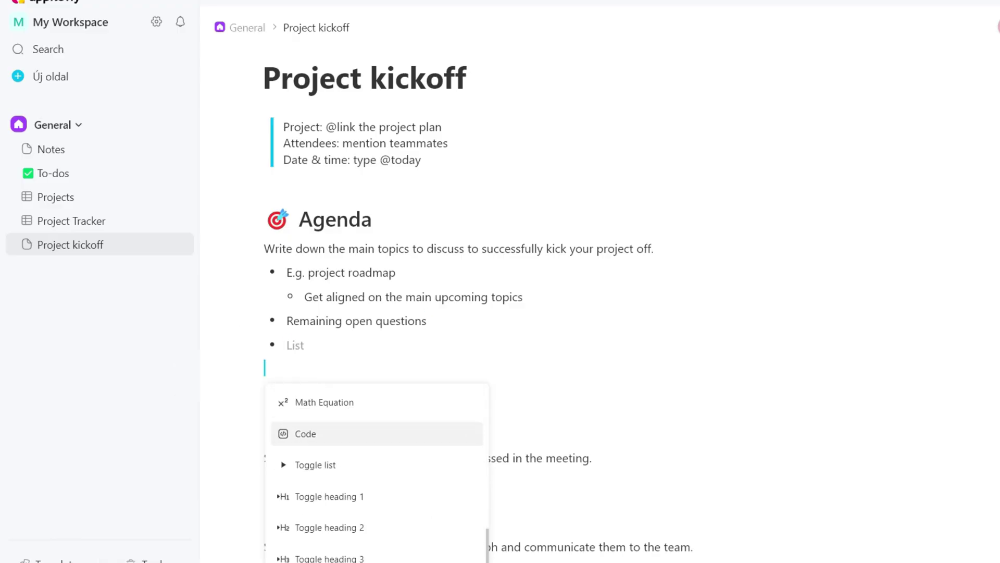
{"action": "key", "text": "Down"}
{"action": "key", "text": "Down"}
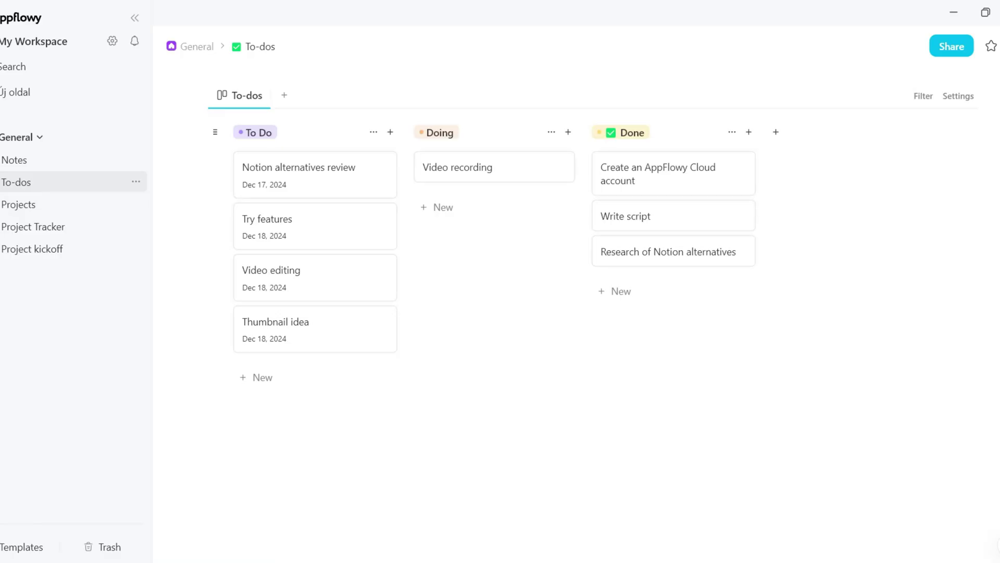
Move the 'Notion alternatives review' and 'Try features' cards into Doing, then open 'Notion alternatives review'
{"action": "left_click_drag", "start_coordinate": [312, 172], "coordinate": [480, 202]}
{"action": "left_click_drag", "start_coordinate": [268, 169], "coordinate": [466, 245]}
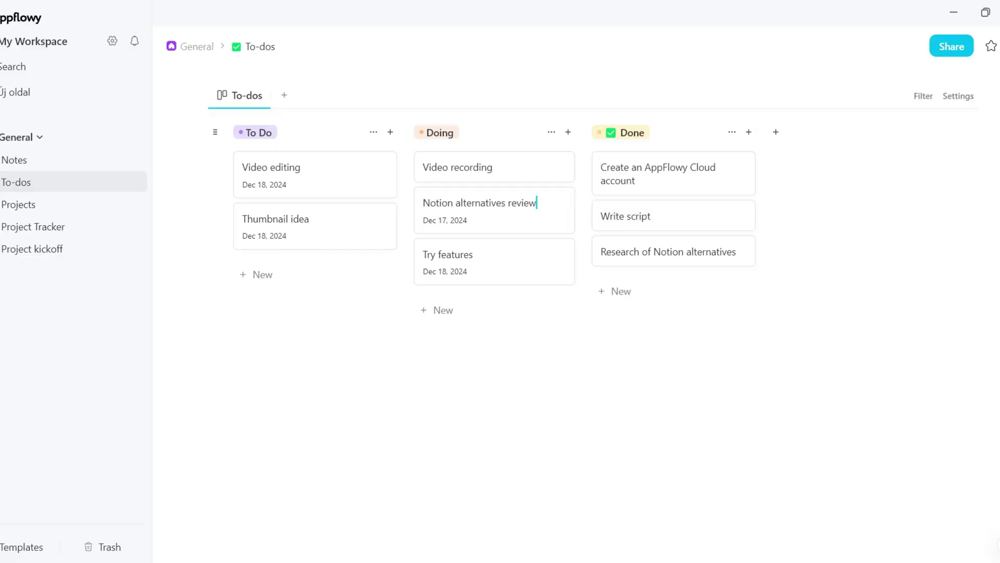
{"action": "left_click", "coordinate": [495, 209]}
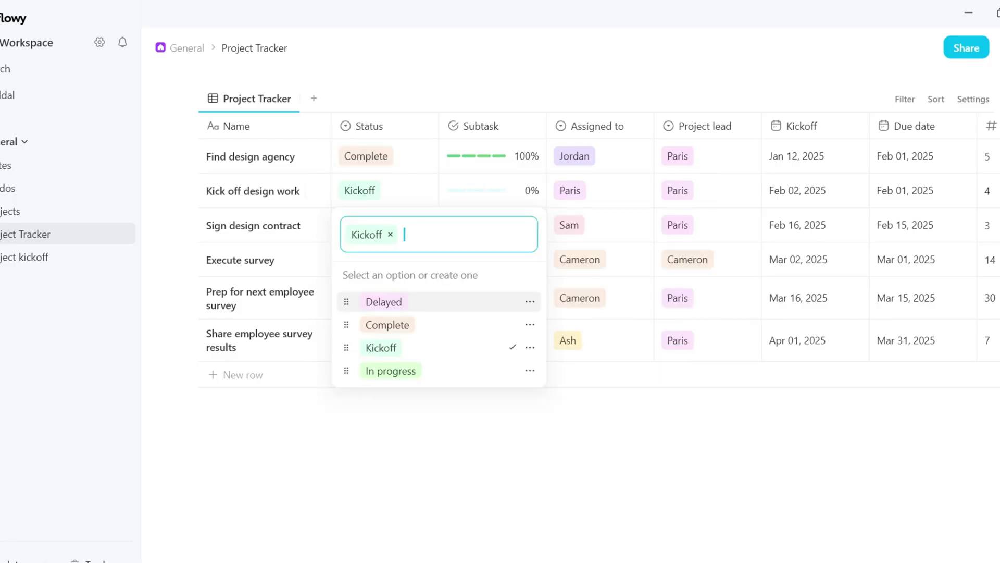
Set Kick off design work's status to In progress and check its subtask checklist
{"action": "key", "text": "Up"}
{"action": "key", "text": "Return"}
{"action": "left_click", "coordinate": [493, 190]}
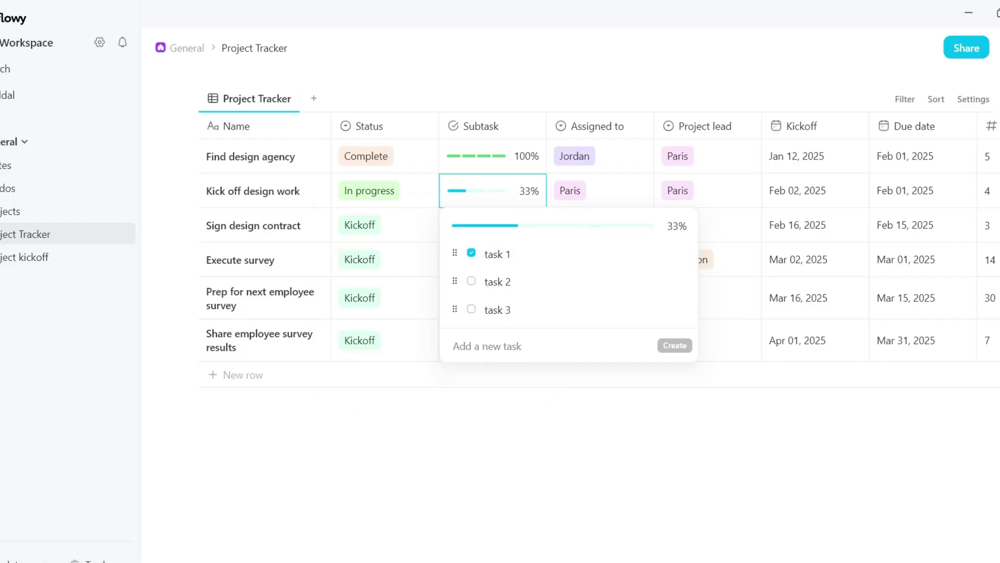
{"action": "key", "text": "Escape"}
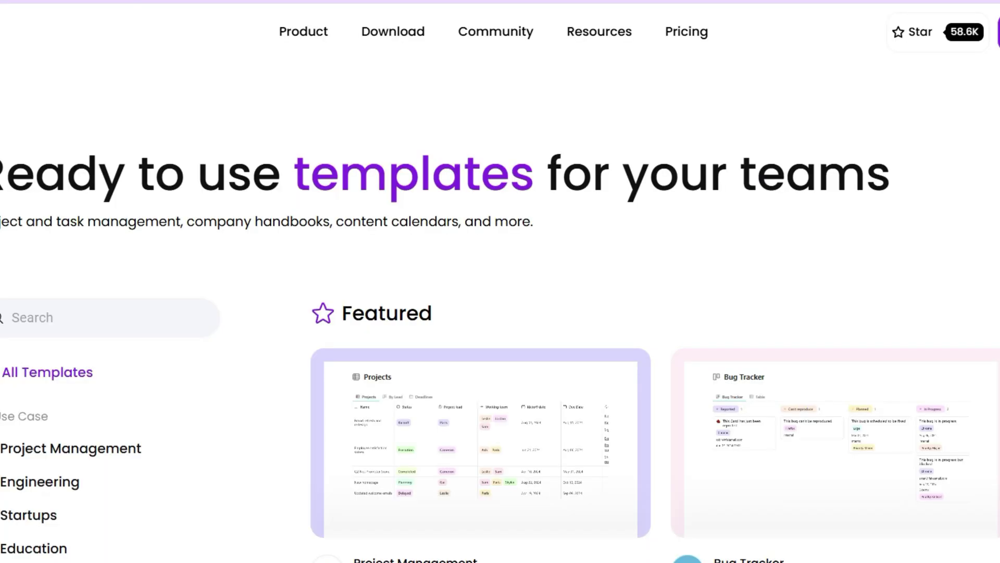
{"action": "scroll", "coordinate": [500, 311], "scroll_direction": "down", "scroll_amount": 5}
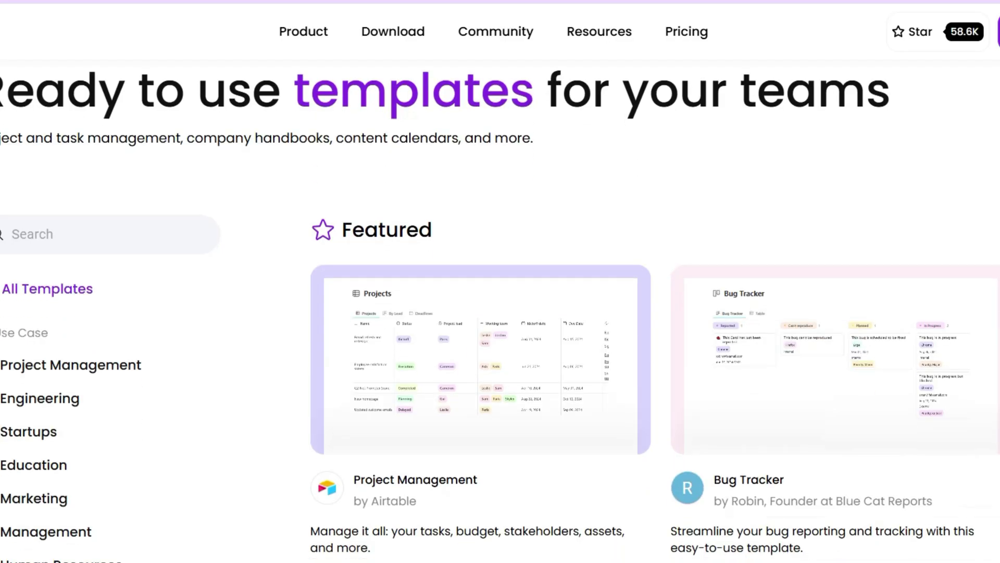
{"action": "scroll", "coordinate": [500, 311], "scroll_direction": "down", "scroll_amount": 14}
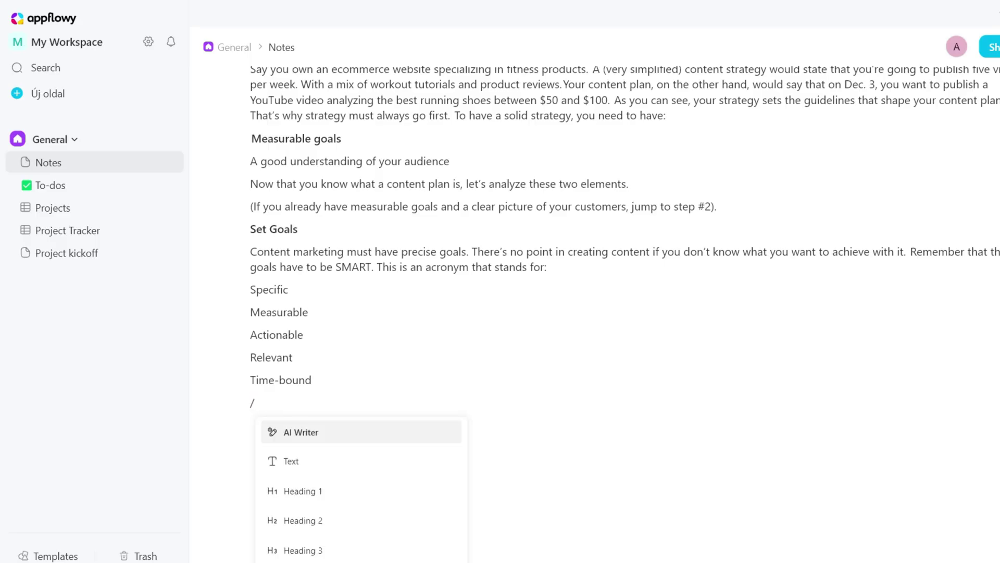
Prompt the AI Writer with 'can you elaborate in more detail' to generate SMART-goal steps
{"action": "key", "text": "Return"}
{"action": "type", "text": "can you elaborate in more detail how to setup SMART goals"}
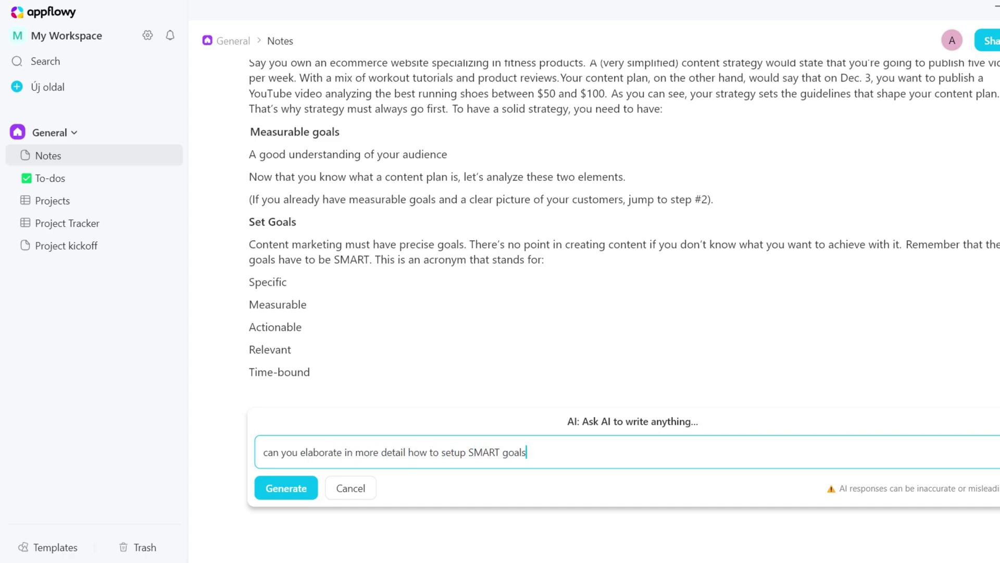
{"action": "key", "text": "Return"}
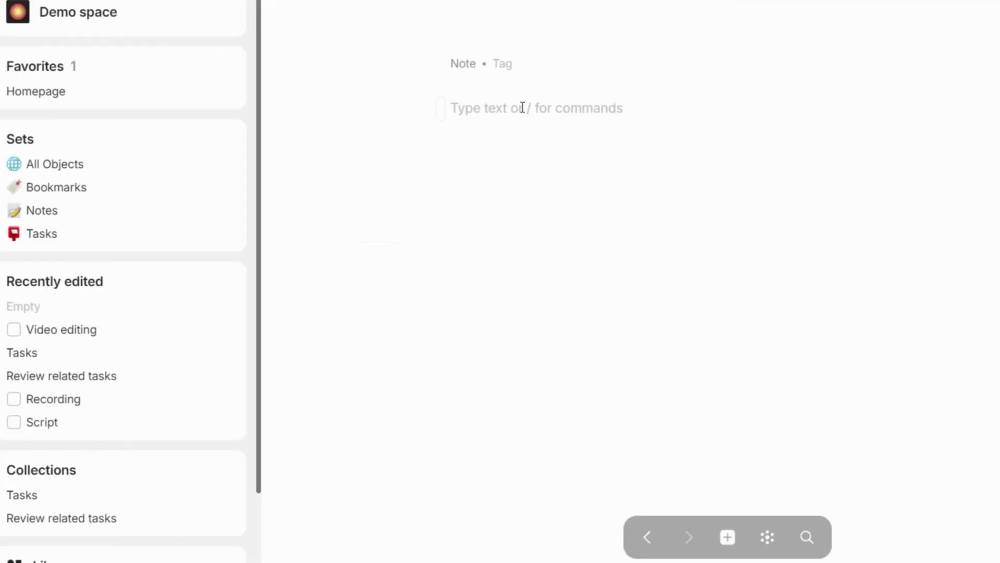
Type / in the note and scroll through the available block types
{"action": "type", "text": "/"}
{"action": "scroll", "coordinate": [646, 266], "scroll_direction": "down", "scroll_amount": 12}
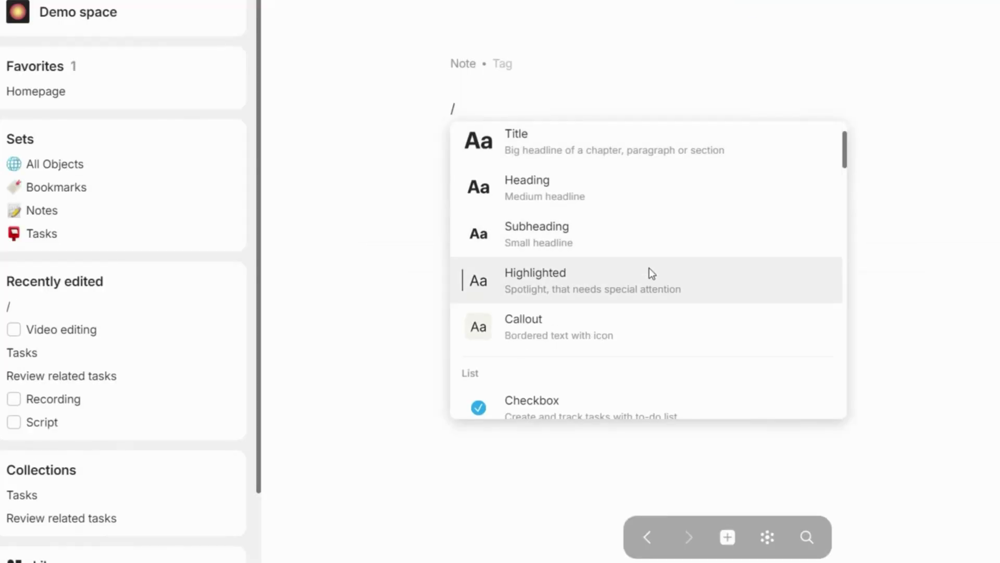
{"action": "scroll", "coordinate": [644, 262], "scroll_direction": "down", "scroll_amount": 15}
{"action": "scroll", "coordinate": [628, 276], "scroll_direction": "down", "scroll_amount": 15}
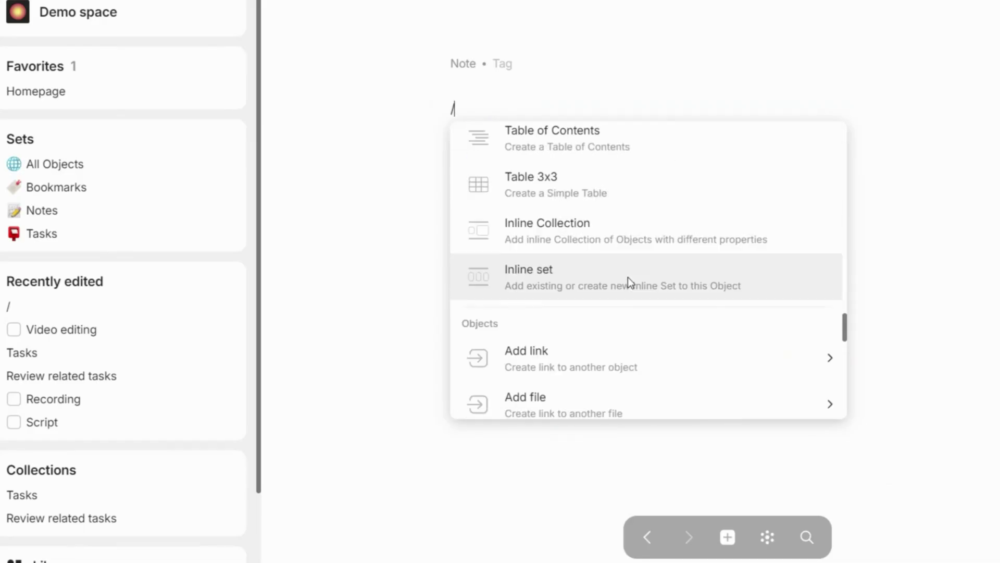
{"action": "scroll", "coordinate": [627, 277], "scroll_direction": "down", "scroll_amount": 5}
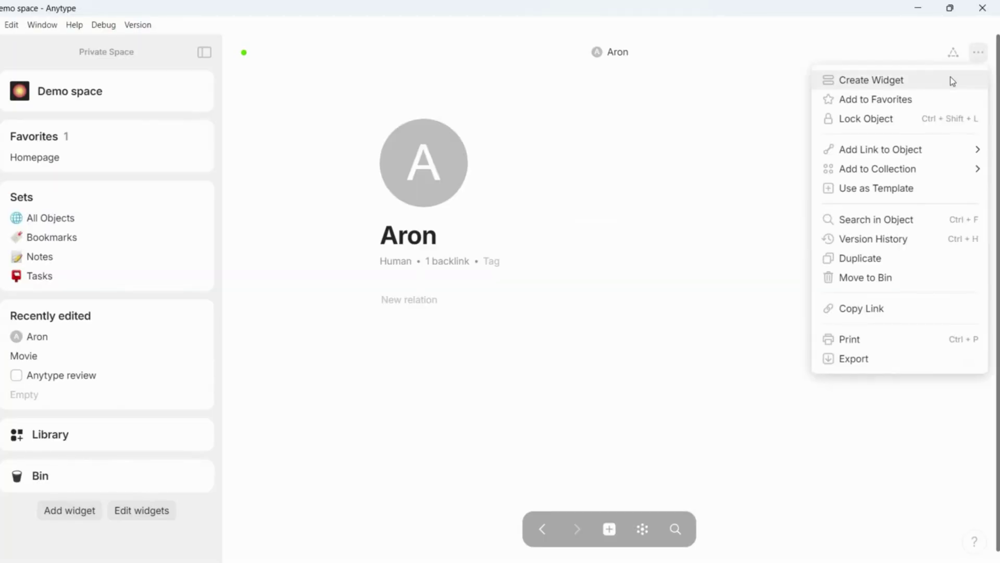
Link the person's Human object to the Anytype review task
{"action": "mouse_move", "coordinate": [864, 149]}
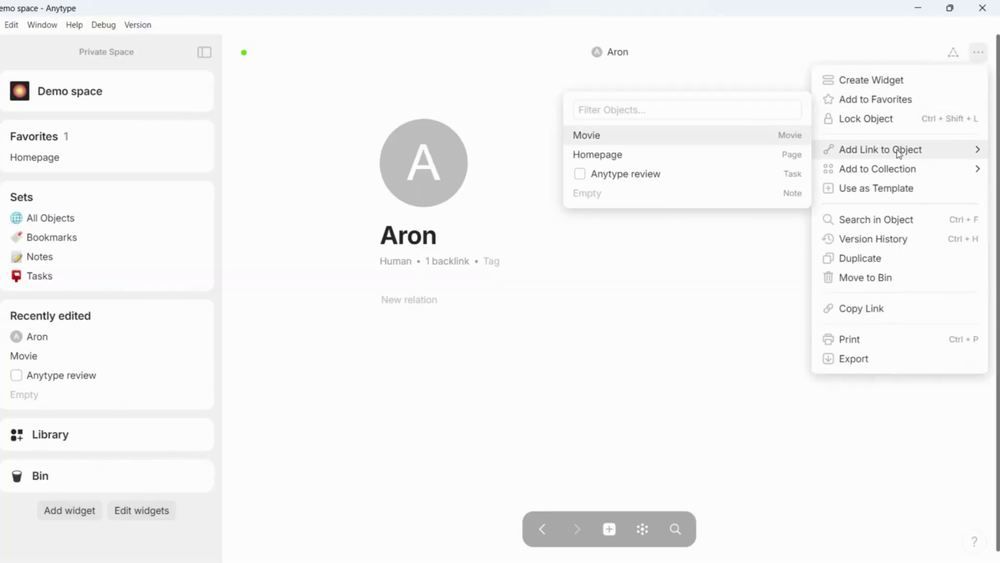
{"action": "left_click", "coordinate": [583, 173]}
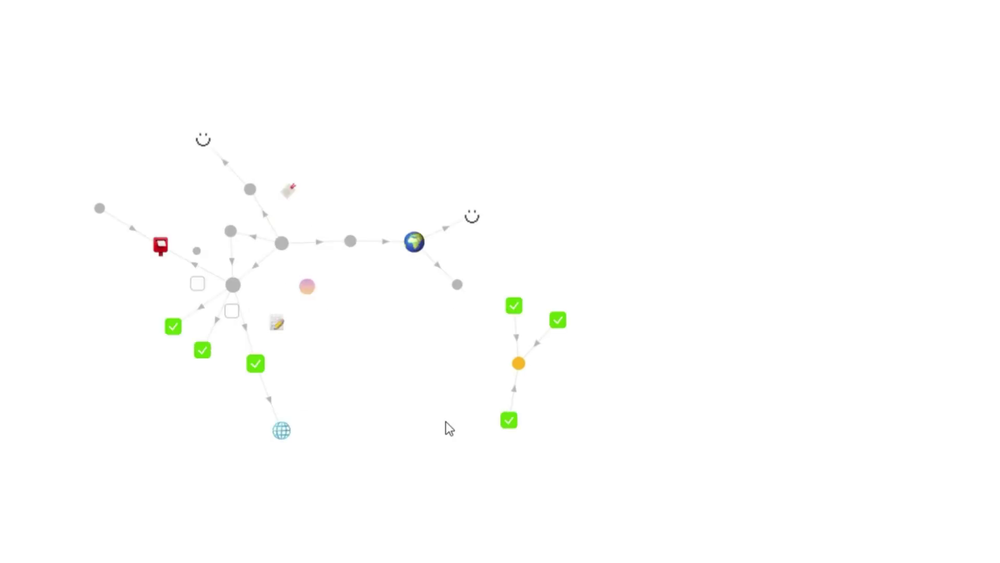
{"action": "scroll", "coordinate": [447, 424], "scroll_direction": "up", "scroll_amount": 2}
{"action": "scroll", "coordinate": [625, 387], "scroll_direction": "up", "scroll_amount": 4}
{"action": "scroll", "coordinate": [527, 393], "scroll_direction": "up", "scroll_amount": 2}
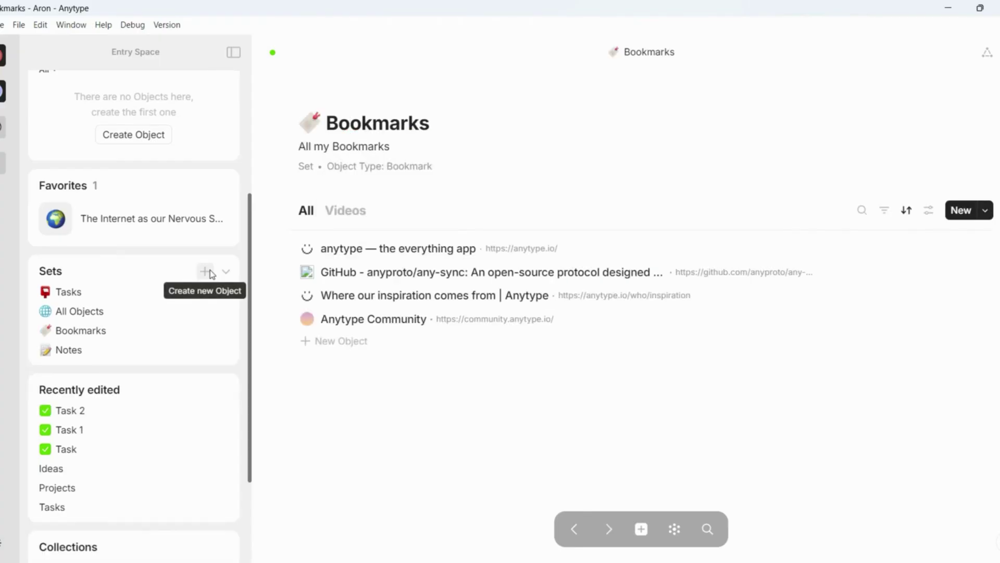
Create a new Set that collects all Task objects
{"action": "left_click", "coordinate": [206, 272]}
{"action": "mouse_move", "coordinate": [411, 188]}
{"action": "left_click", "coordinate": [691, 264]}
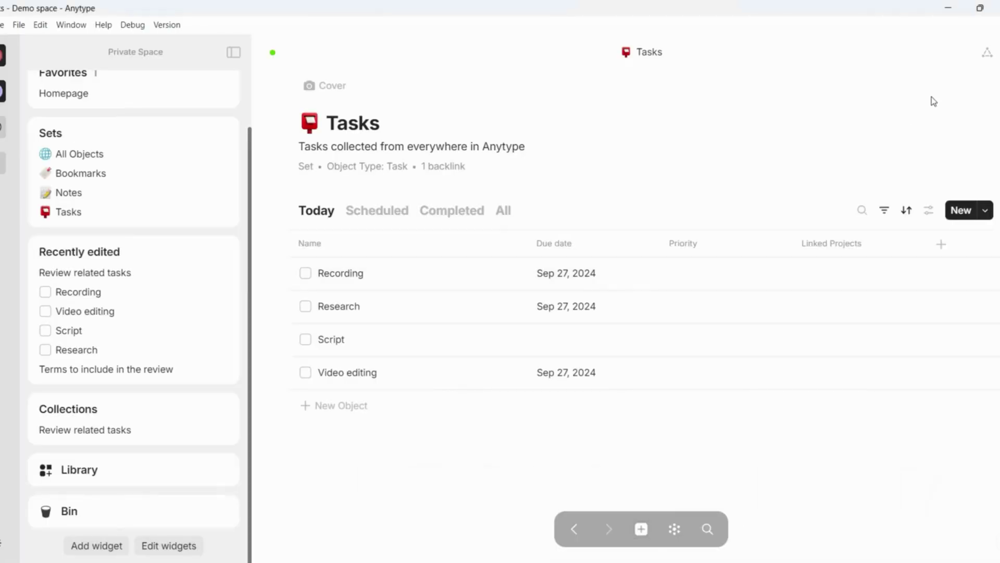
Add the Tasks set to the Review related tasks collection and open it from there
{"action": "left_click", "coordinate": [987, 52]}
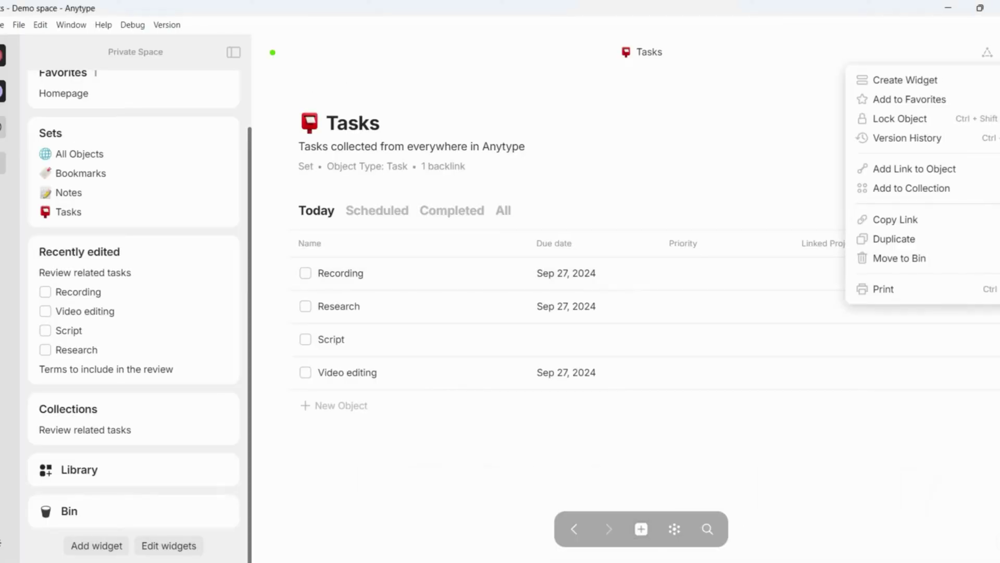
{"action": "mouse_move", "coordinate": [928, 192]}
{"action": "left_click", "coordinate": [777, 220]}
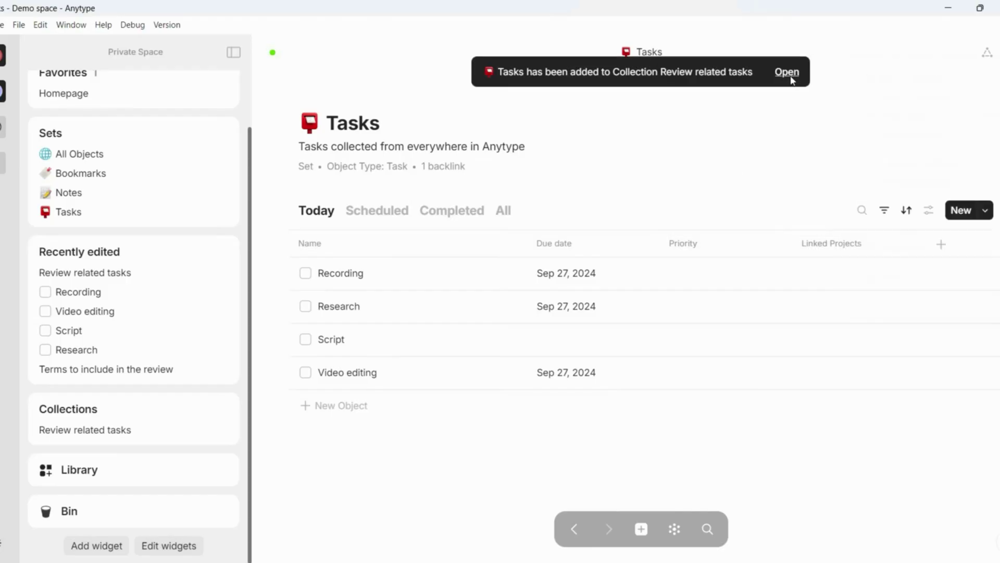
{"action": "left_click", "coordinate": [174, 430]}
{"action": "left_click", "coordinate": [355, 266]}
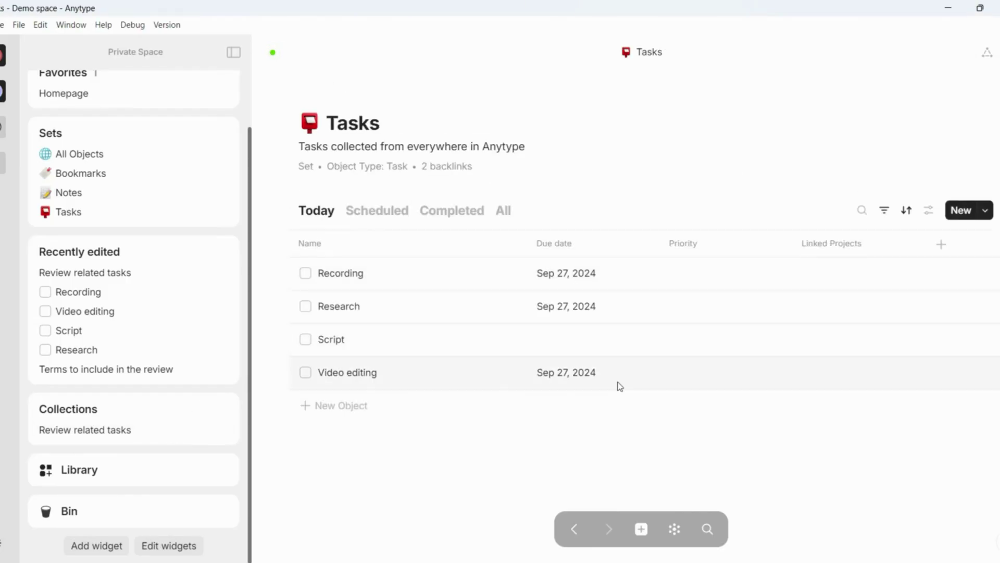